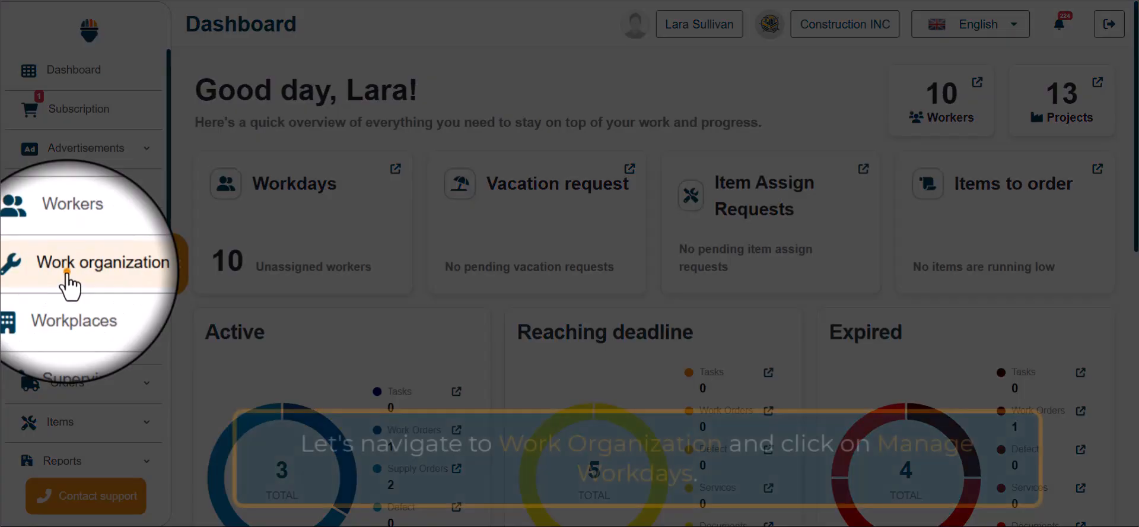
Open the Manage workdays page under Work organization and zoom the page out
{"action": "left_click", "coordinate": [71, 276]}
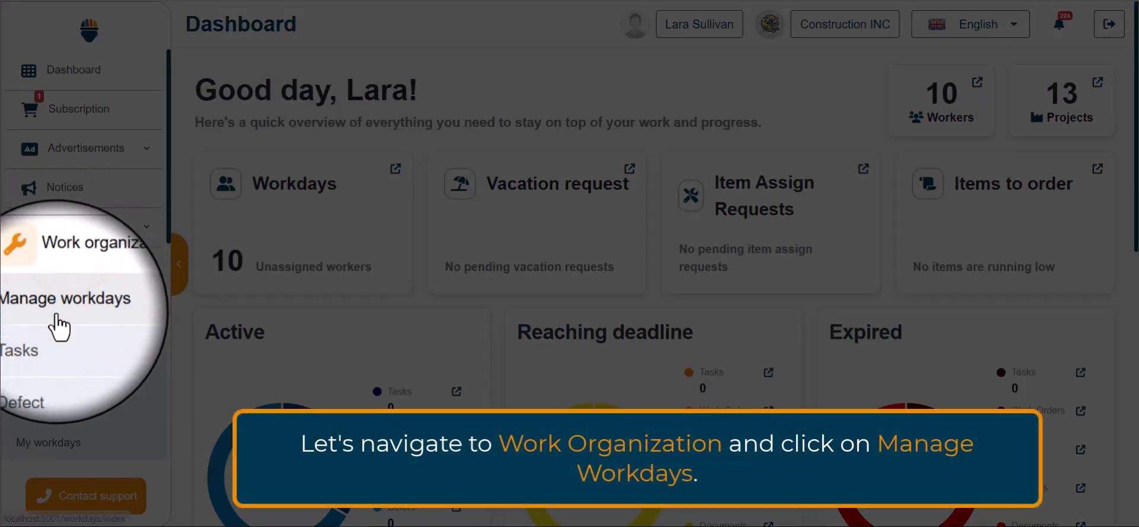
{"action": "left_click", "coordinate": [57, 315]}
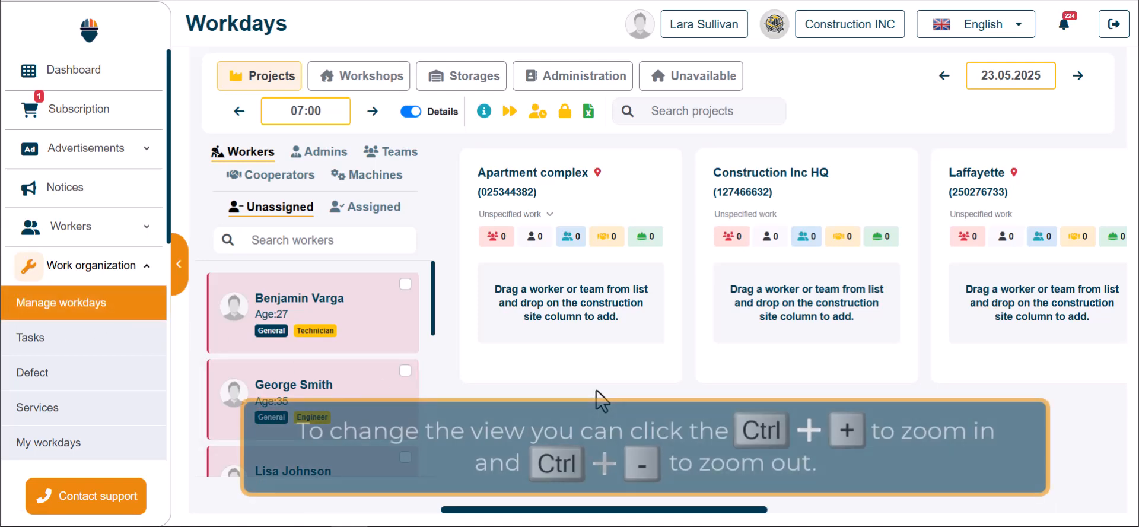
{"action": "key", "text": "ctrl+minus"}
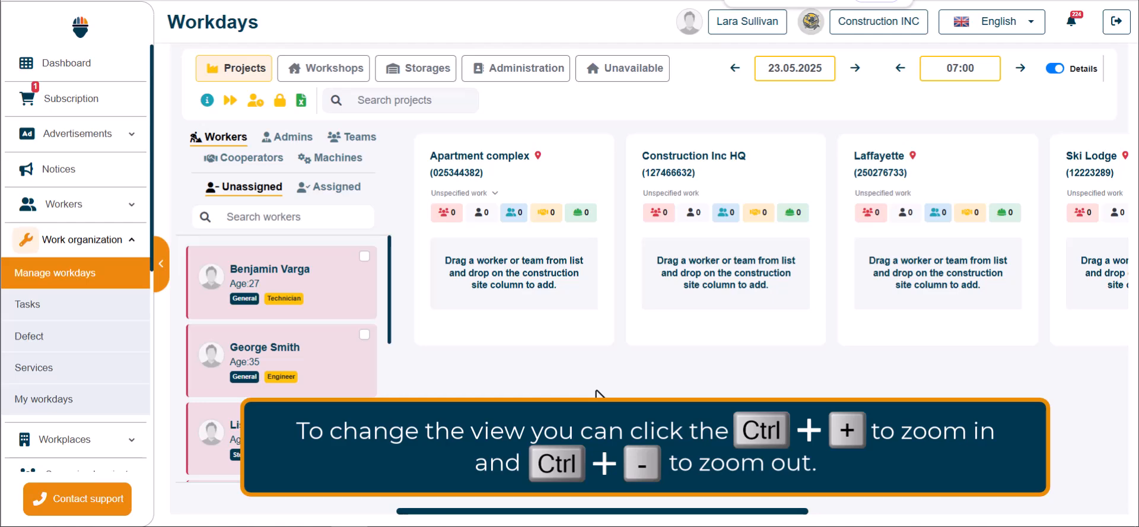
{"action": "key", "text": "ctrl+minus"}
{"action": "key", "text": "ctrl+plus"}
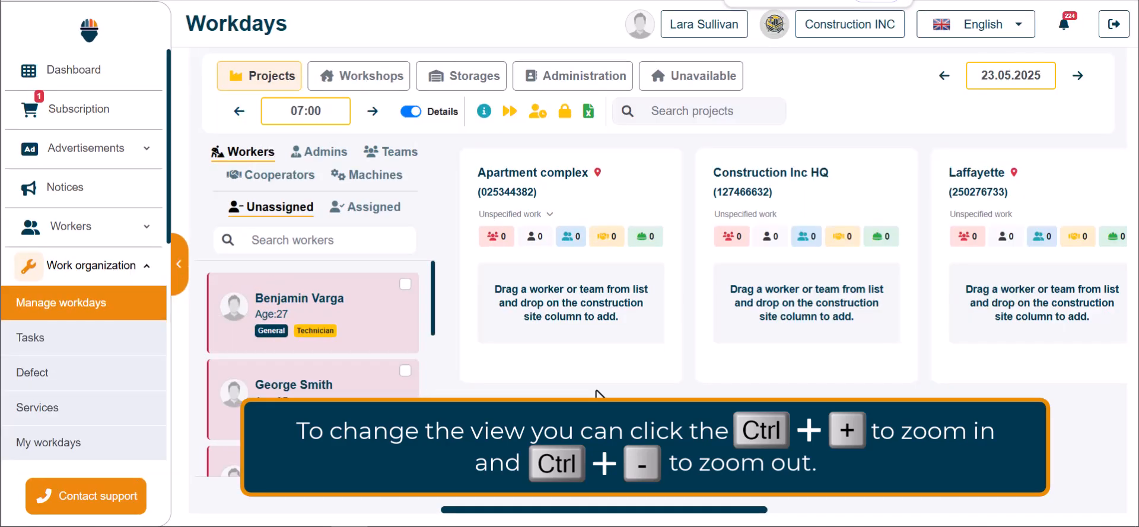
{"action": "key", "text": "ctrl+minus"}
{"action": "key", "text": "ctrl+minus"}
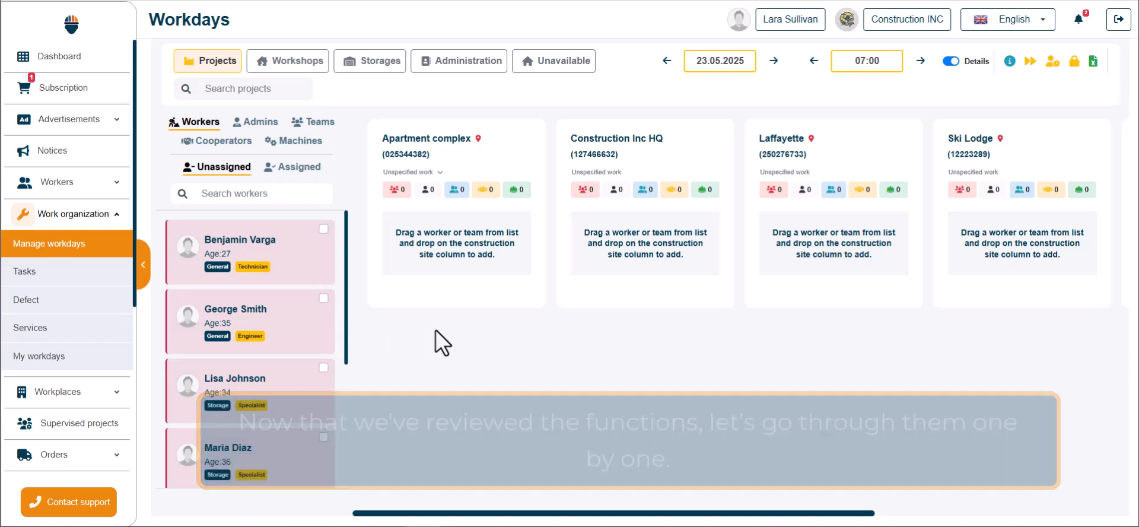
Assign the technician and the engineer to Apartment complex, and the next three listed workers together to Construction Inc HQ, all starting at 07:00
{"action": "left_click_drag", "start_coordinate": [240, 252], "coordinate": [461, 248]}
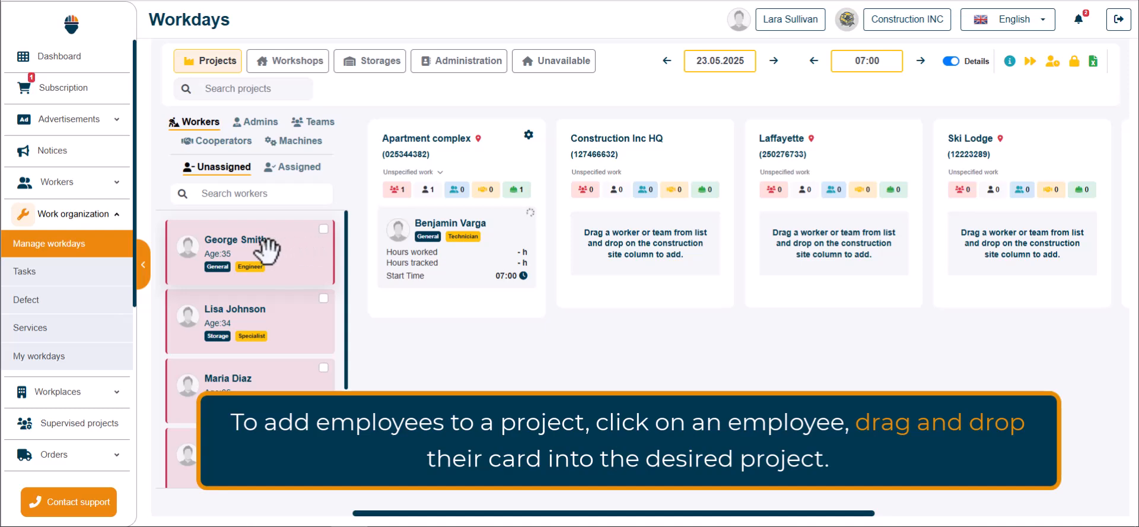
{"action": "left_click_drag", "start_coordinate": [267, 249], "coordinate": [479, 279]}
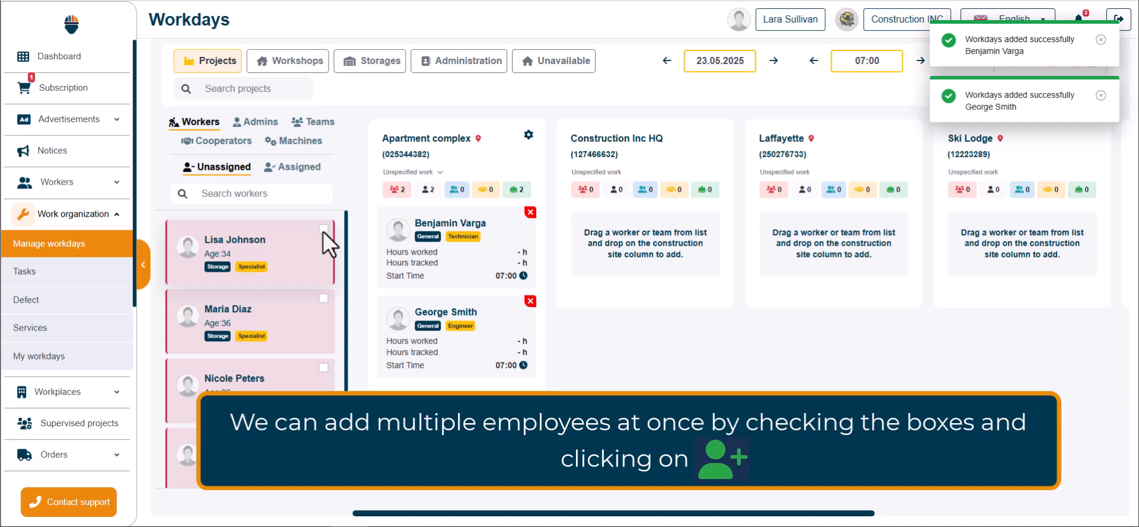
{"action": "left_click", "coordinate": [322, 230]}
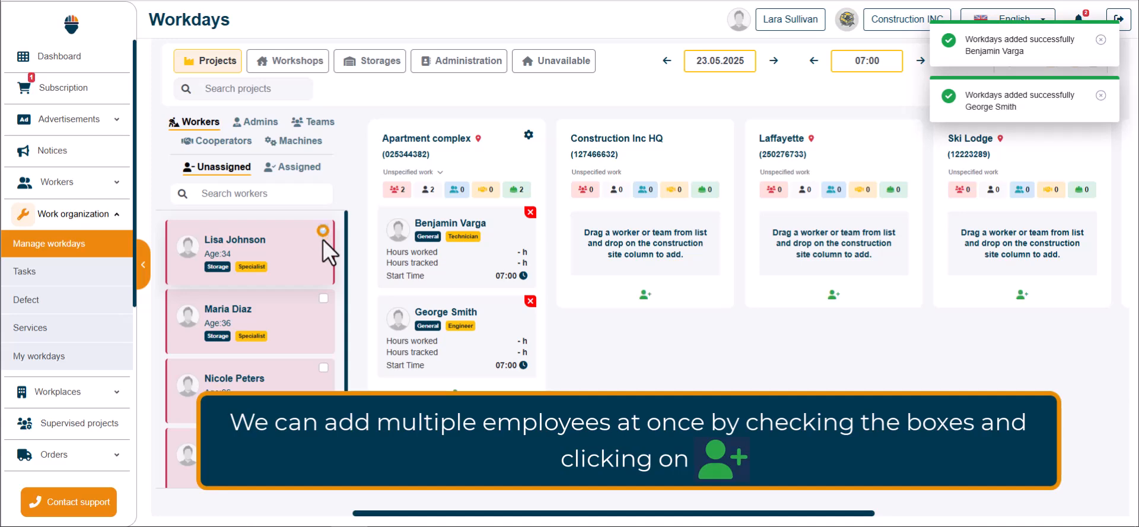
{"action": "left_click", "coordinate": [322, 298]}
{"action": "left_click", "coordinate": [323, 367]}
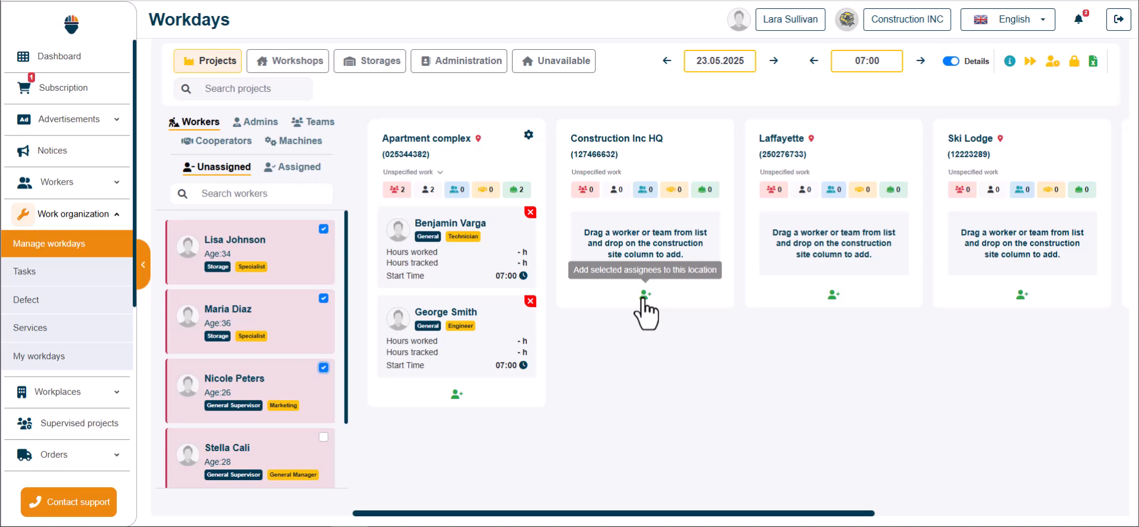
{"action": "left_click", "coordinate": [644, 294]}
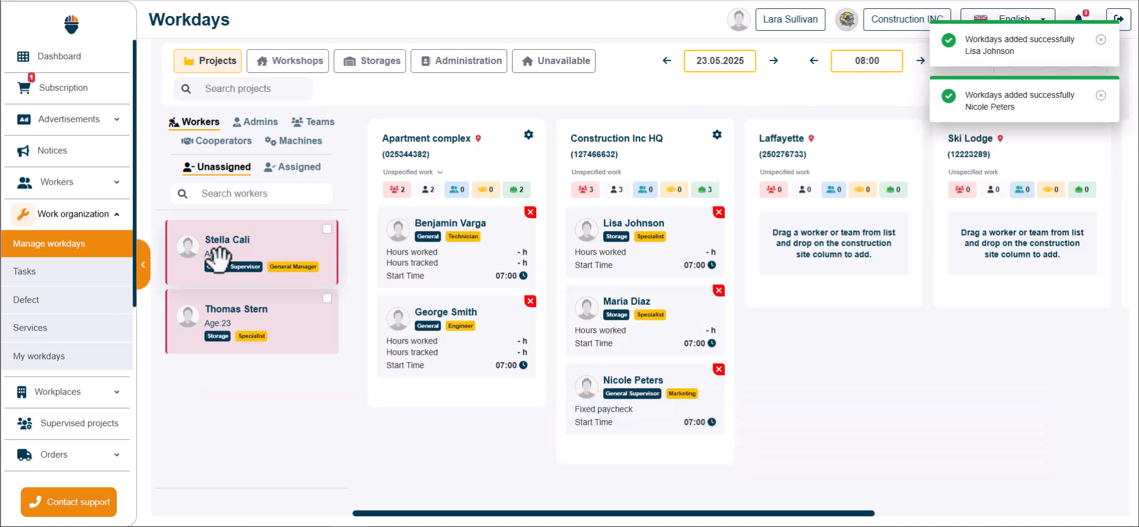
Assign the general manager at 08:00 and the remaining storage specialist at 09:00 to the Laffayette project
{"action": "left_click_drag", "start_coordinate": [219, 256], "coordinate": [807, 254]}
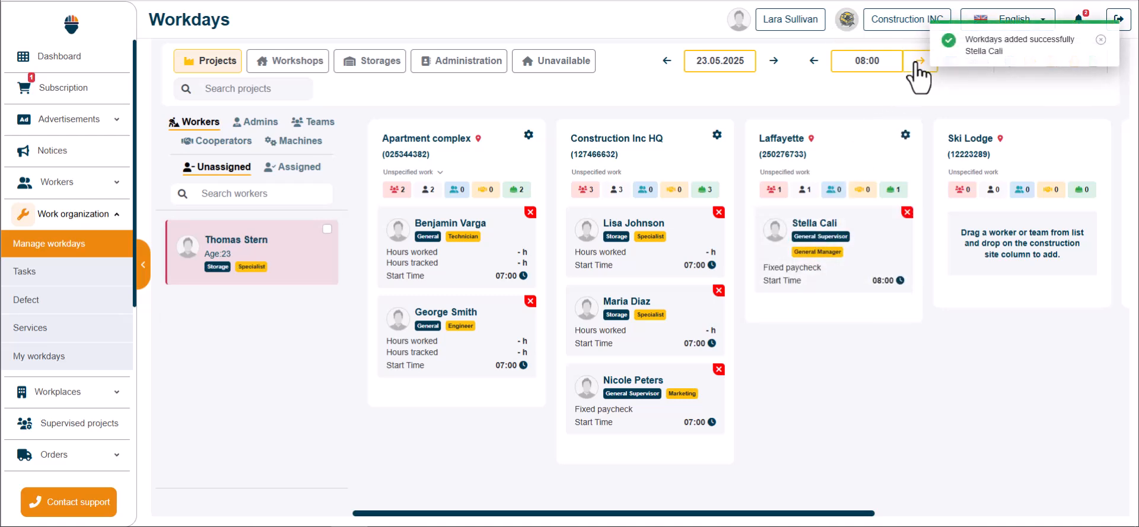
{"action": "left_click_drag", "start_coordinate": [190, 255], "coordinate": [795, 277]}
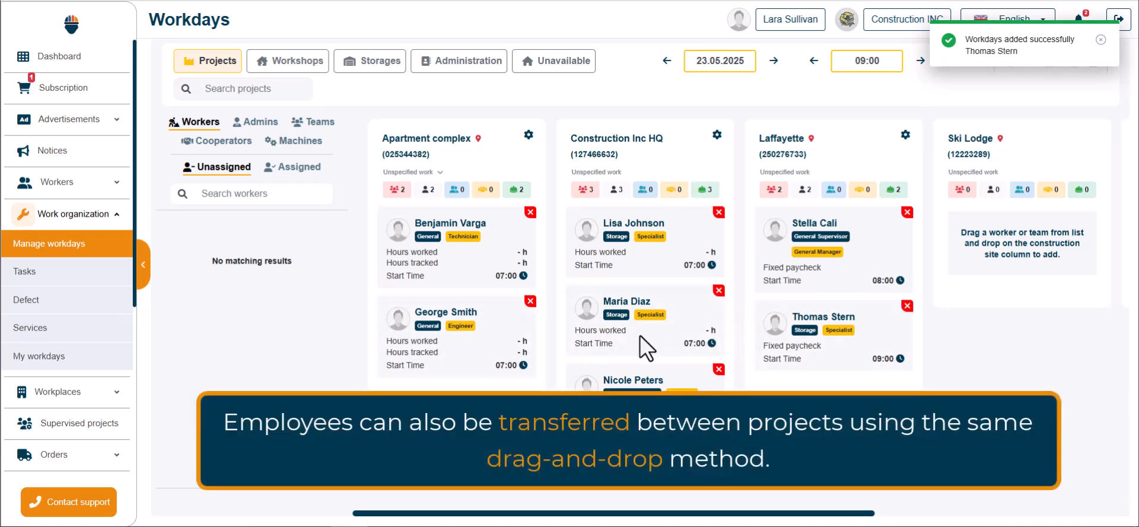
Transfer the engineer's workday from Apartment complex to Laffayette, and the storage specialist's workday from Laffayette to Apartment complex
{"action": "left_click_drag", "start_coordinate": [480, 347], "coordinate": [859, 340]}
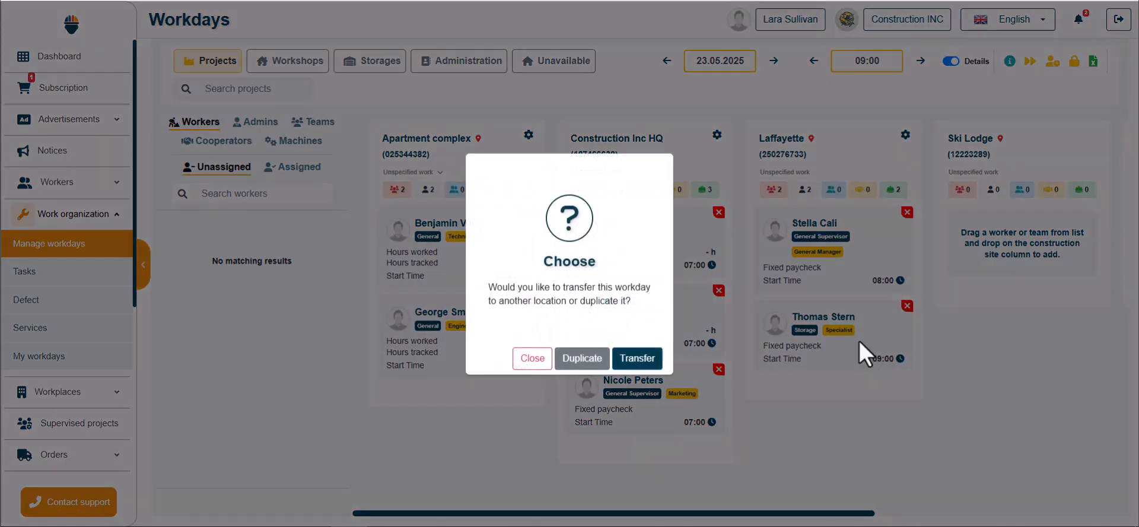
{"action": "left_click", "coordinate": [641, 363]}
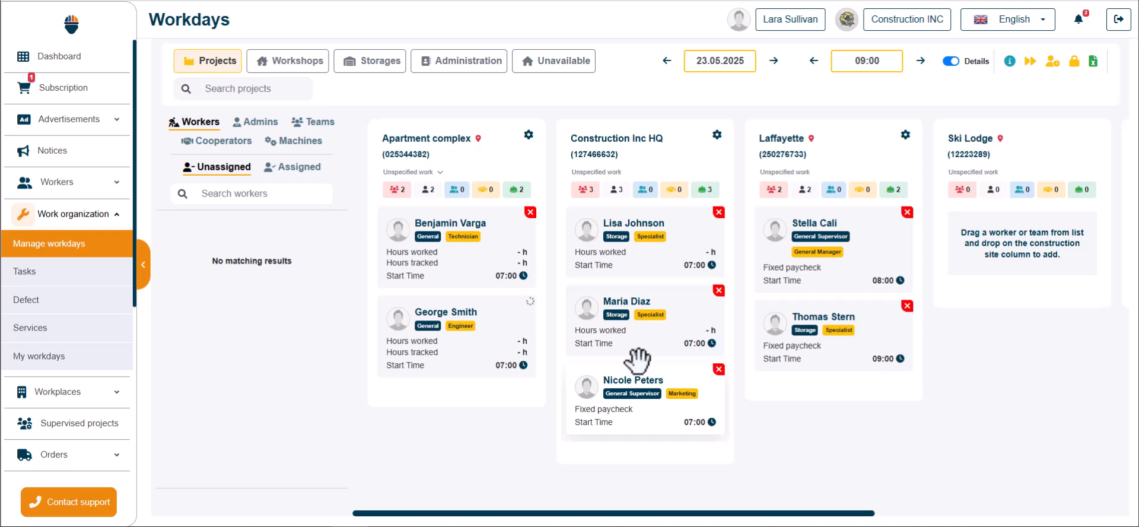
{"action": "left_click_drag", "start_coordinate": [884, 435], "coordinate": [508, 297]}
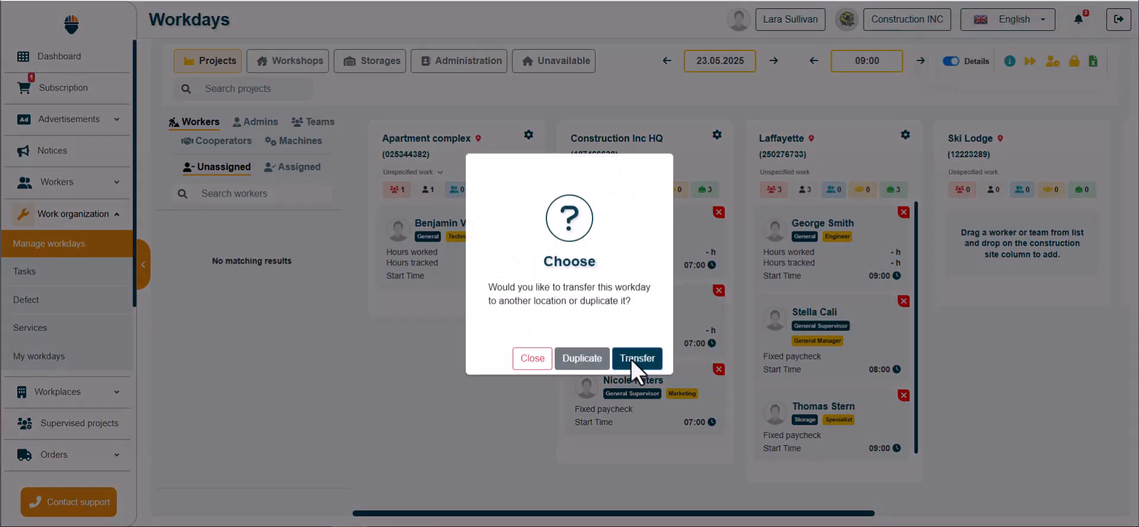
{"action": "left_click", "coordinate": [631, 362]}
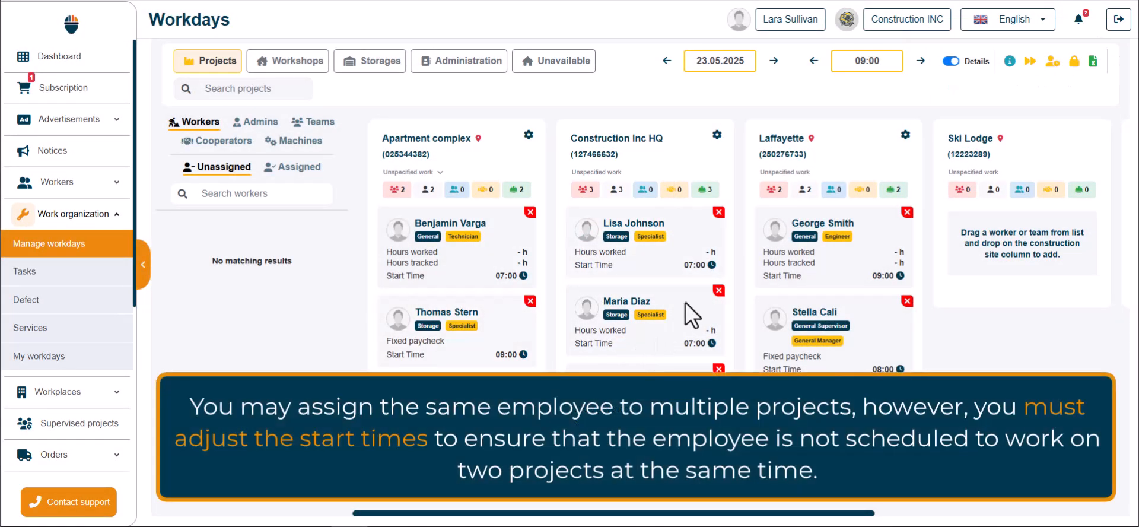
Set the start time to 10:00 and duplicate the storage specialist's workday from Apartment complex to Construction Inc HQ
{"action": "left_click", "coordinate": [918, 62]}
{"action": "left_click_drag", "start_coordinate": [458, 332], "coordinate": [649, 329]}
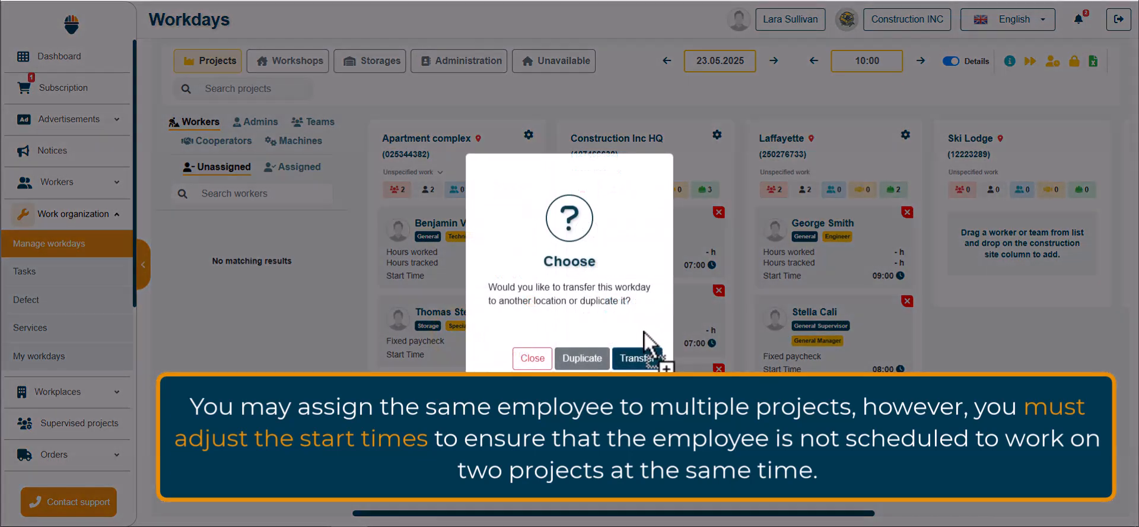
{"action": "left_click", "coordinate": [589, 360]}
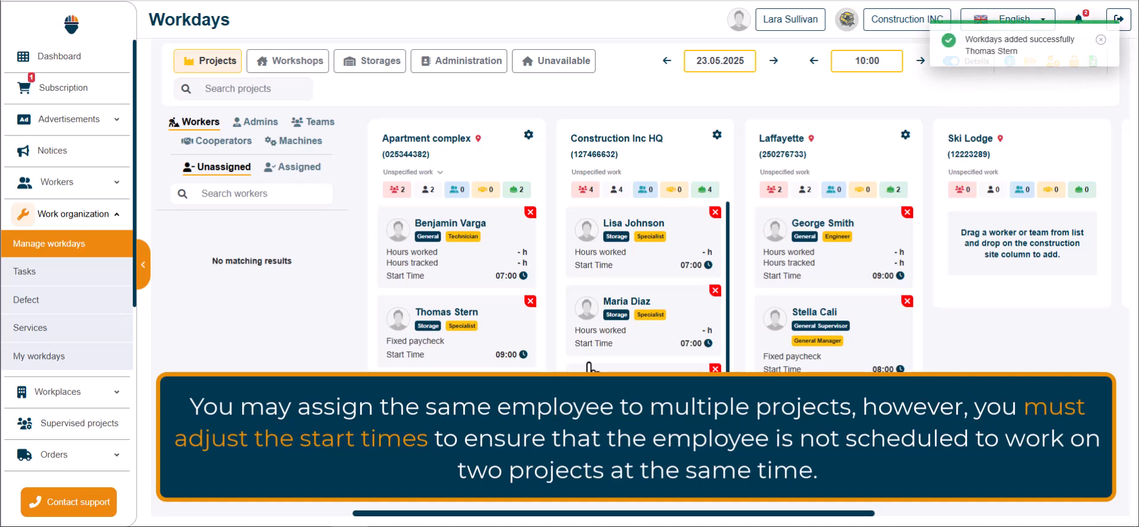
{"action": "scroll", "coordinate": [692, 344], "scroll_direction": "down", "scroll_amount": 1}
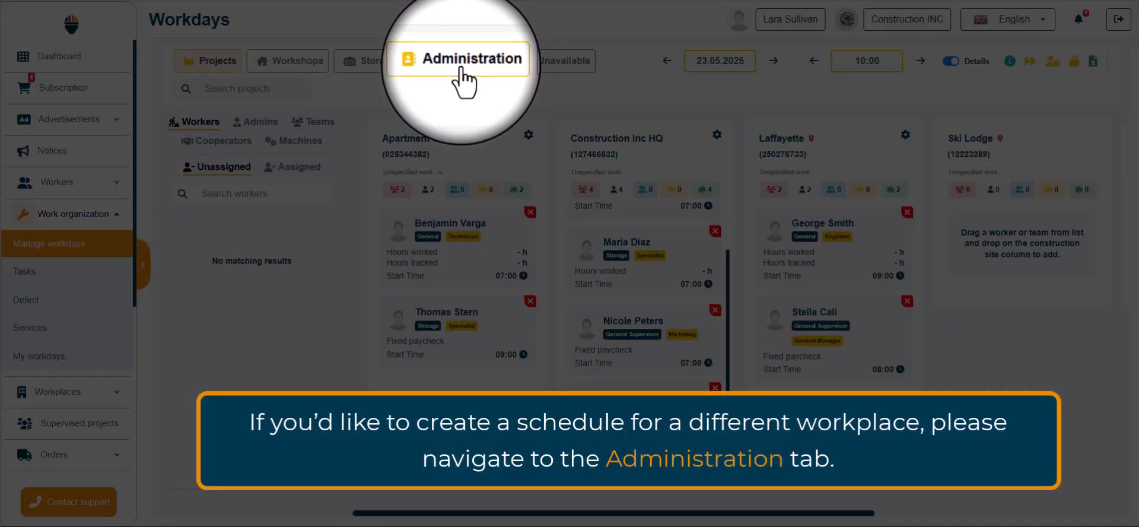
In the Administration schedule, assign the accountant to Construction HQ at 10:00, the main admin to its second office at 09:00 and the project leader to Vienna at 08:00
{"action": "left_click", "coordinate": [462, 68]}
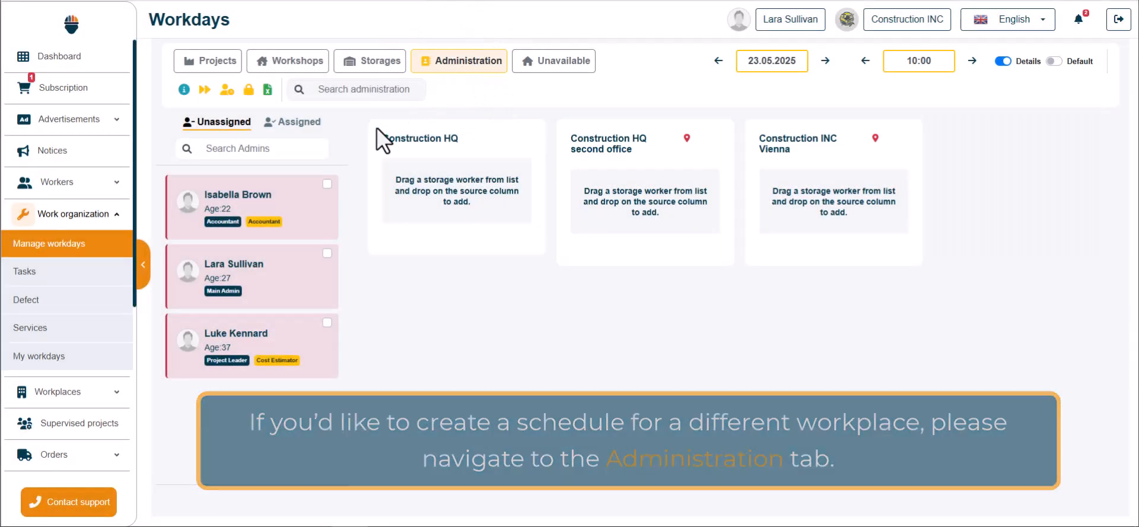
{"action": "left_click_drag", "start_coordinate": [243, 223], "coordinate": [457, 207]}
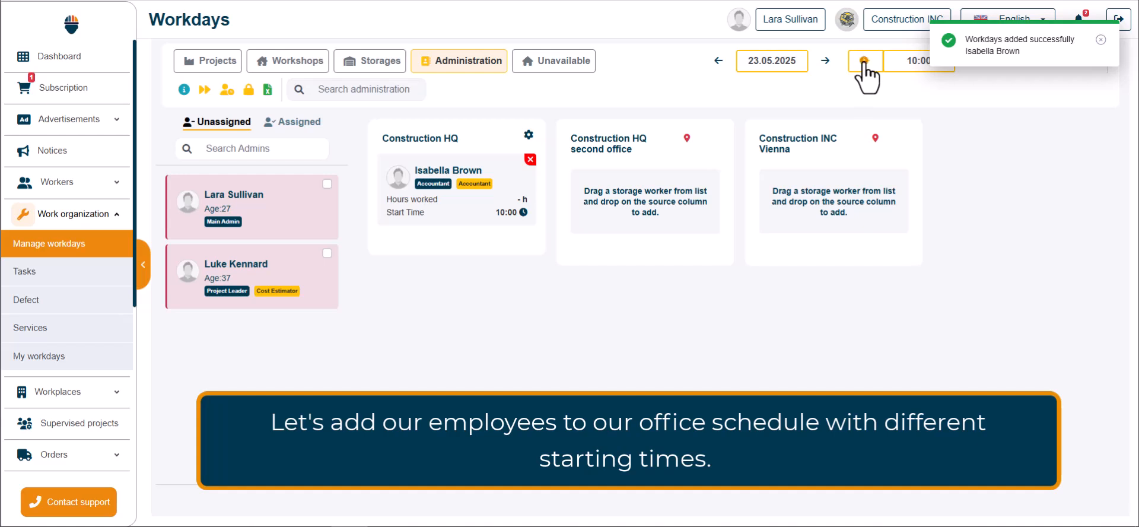
{"action": "left_click", "coordinate": [865, 60]}
{"action": "left_click_drag", "start_coordinate": [242, 218], "coordinate": [638, 206]}
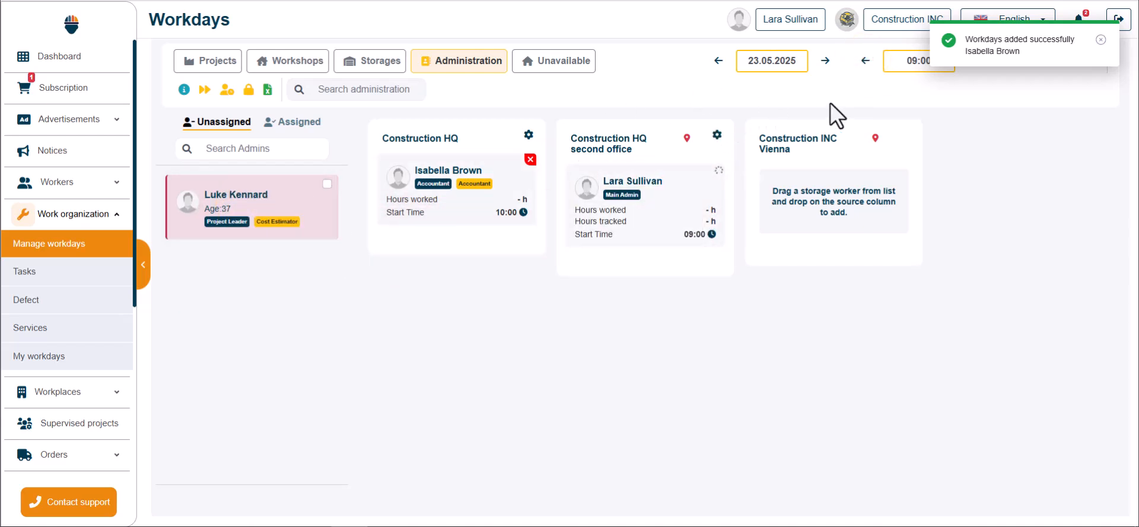
{"action": "left_click", "coordinate": [865, 61]}
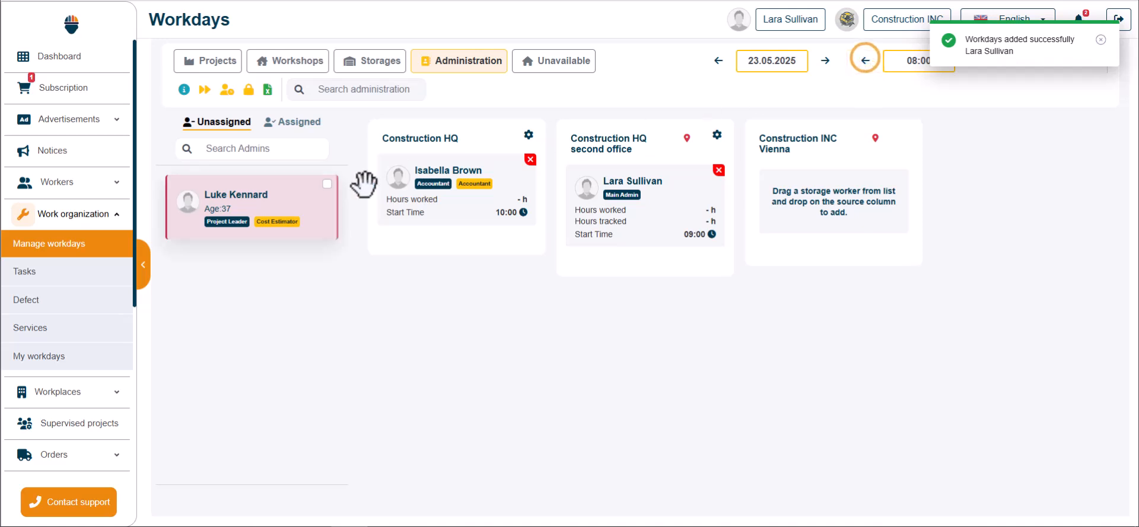
{"action": "left_click_drag", "start_coordinate": [256, 214], "coordinate": [840, 198]}
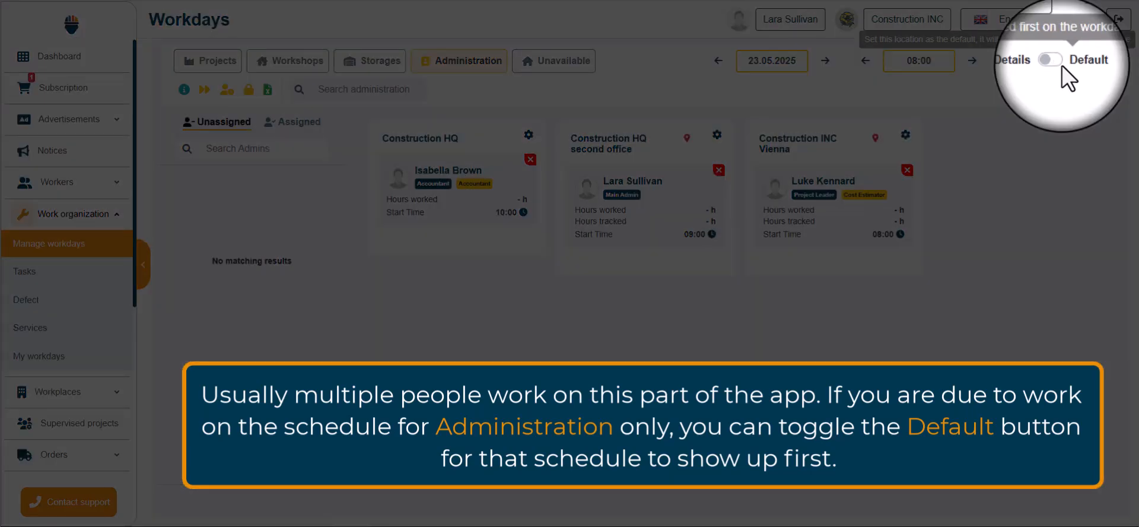
Set Administration as the default workdays location
{"action": "left_click", "coordinate": [1059, 63]}
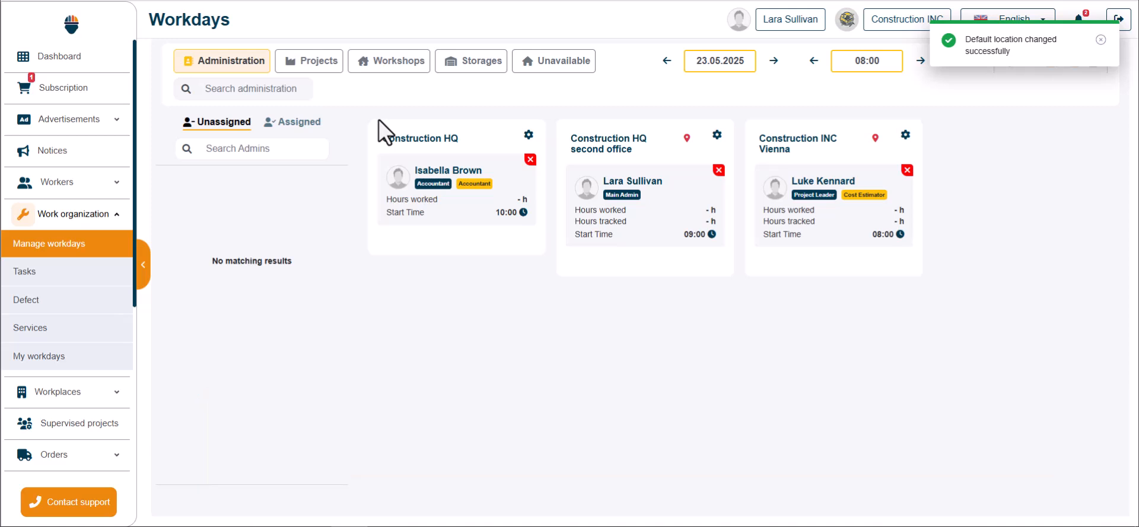
Return to the Projects schedule and delete the workday of the second worker listed in Construction Inc HQ
{"action": "left_click", "coordinate": [301, 67]}
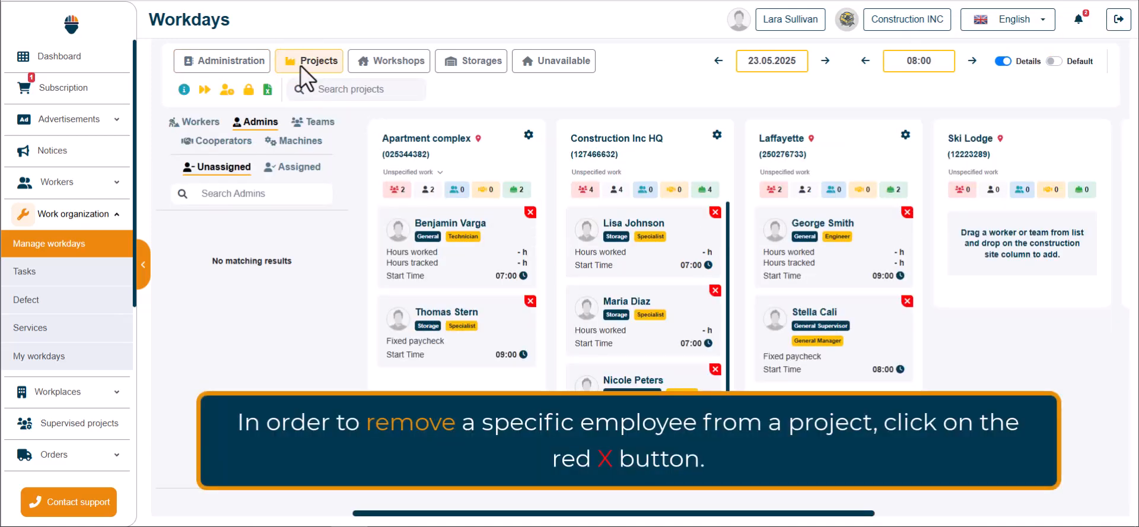
{"action": "left_click", "coordinate": [714, 290]}
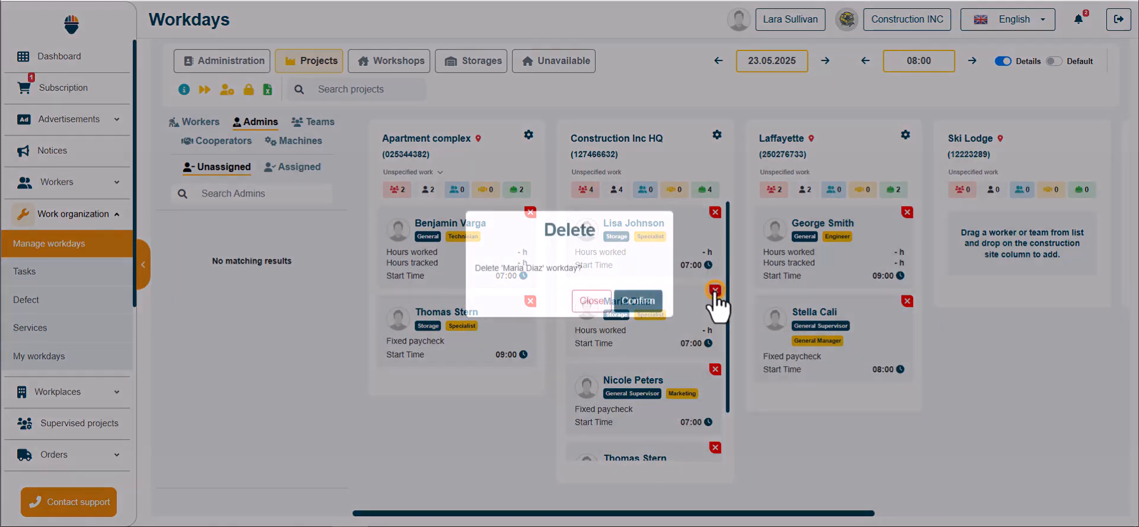
{"action": "left_click", "coordinate": [650, 302]}
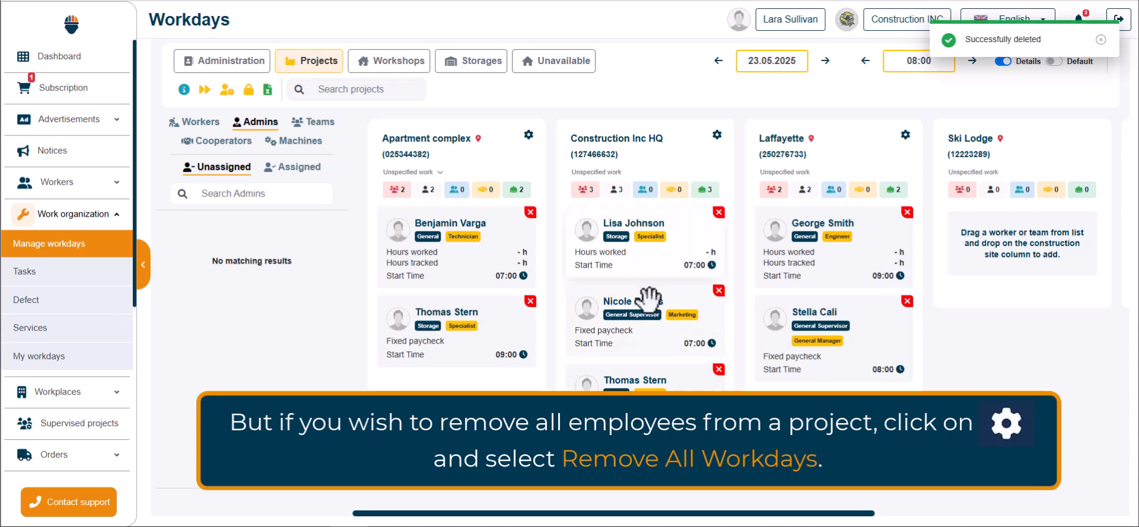
Remove all workdays from the Construction Inc HQ project
{"action": "left_click", "coordinate": [717, 134]}
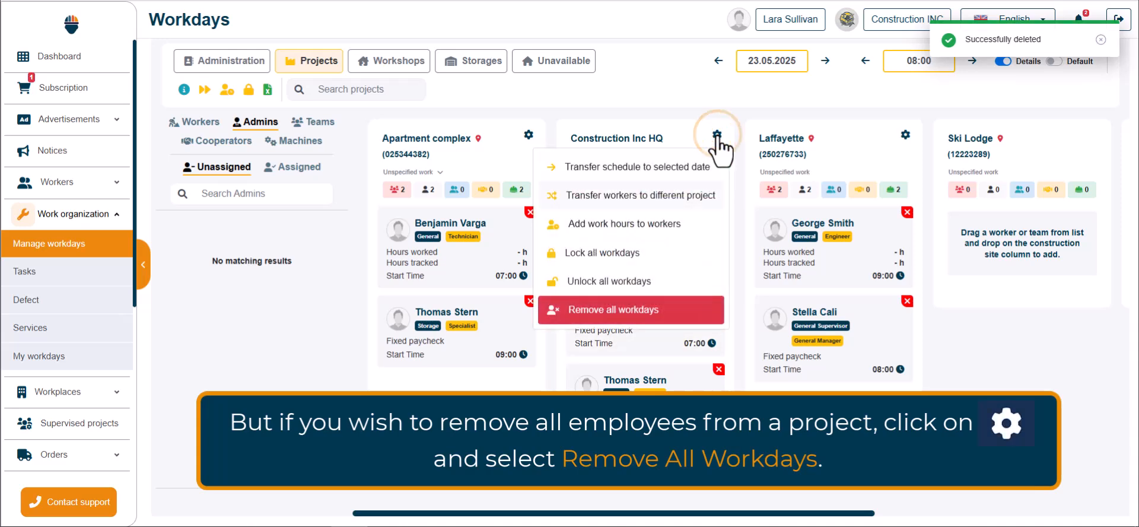
{"action": "left_click", "coordinate": [638, 310]}
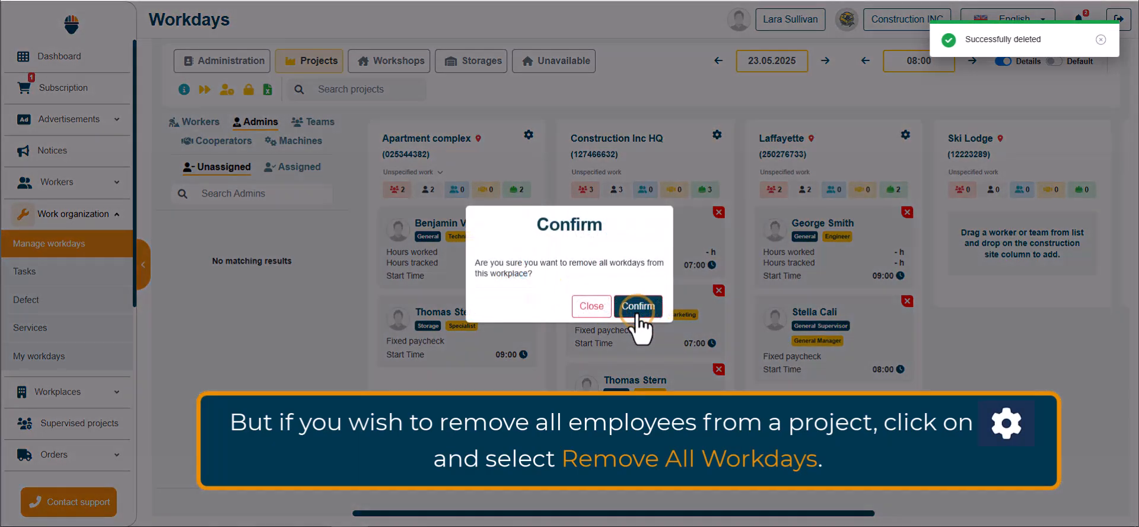
{"action": "left_click", "coordinate": [637, 305]}
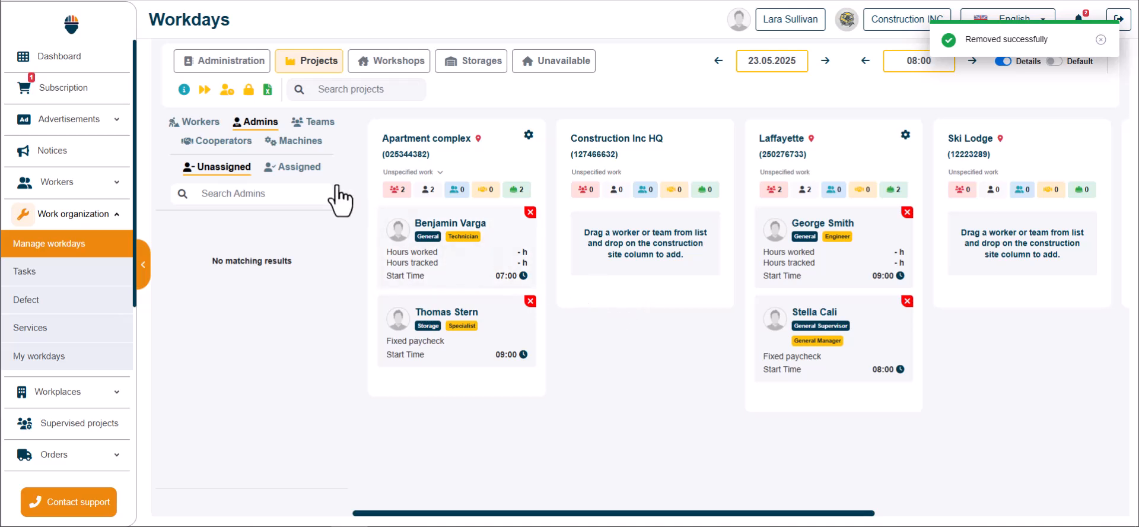
Assign the two unassigned storage specialists to Construction Inc HQ and the general supervisor to Apartment complex, all starting at 08:00
{"action": "left_click", "coordinate": [198, 122]}
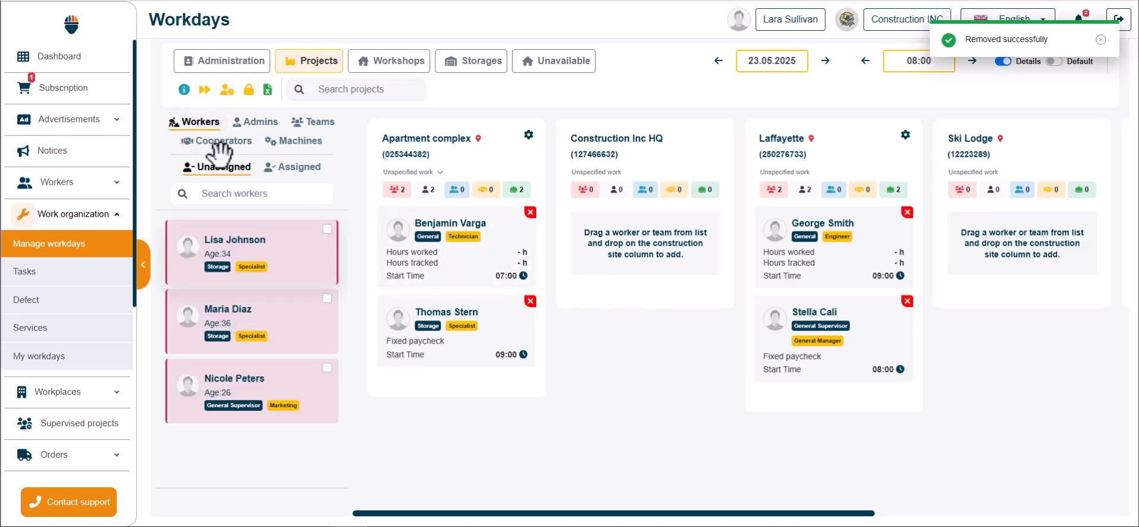
{"action": "left_click_drag", "start_coordinate": [299, 262], "coordinate": [685, 261]}
{"action": "left_click_drag", "start_coordinate": [265, 264], "coordinate": [664, 270]}
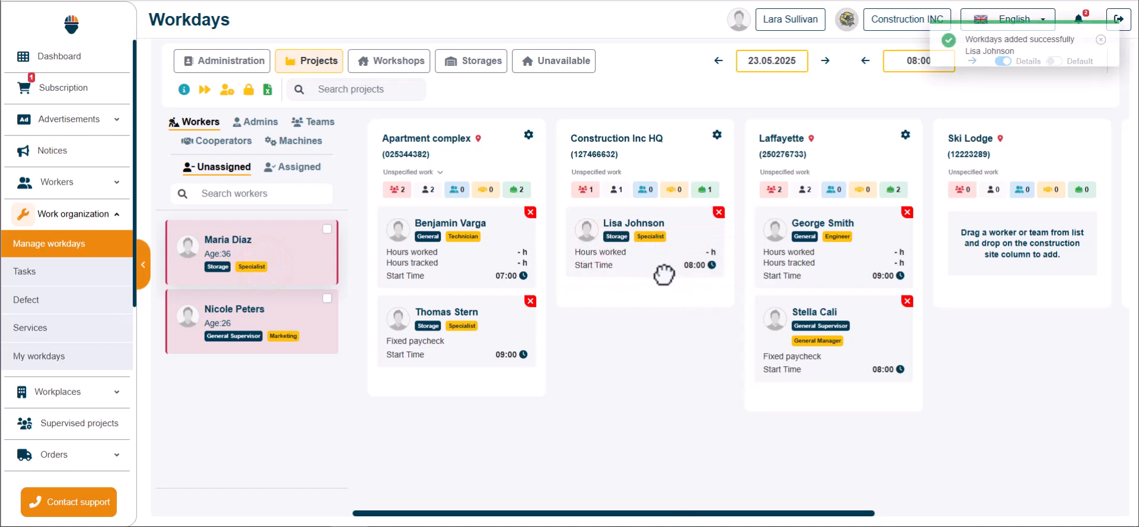
{"action": "left_click_drag", "start_coordinate": [238, 273], "coordinate": [453, 323]}
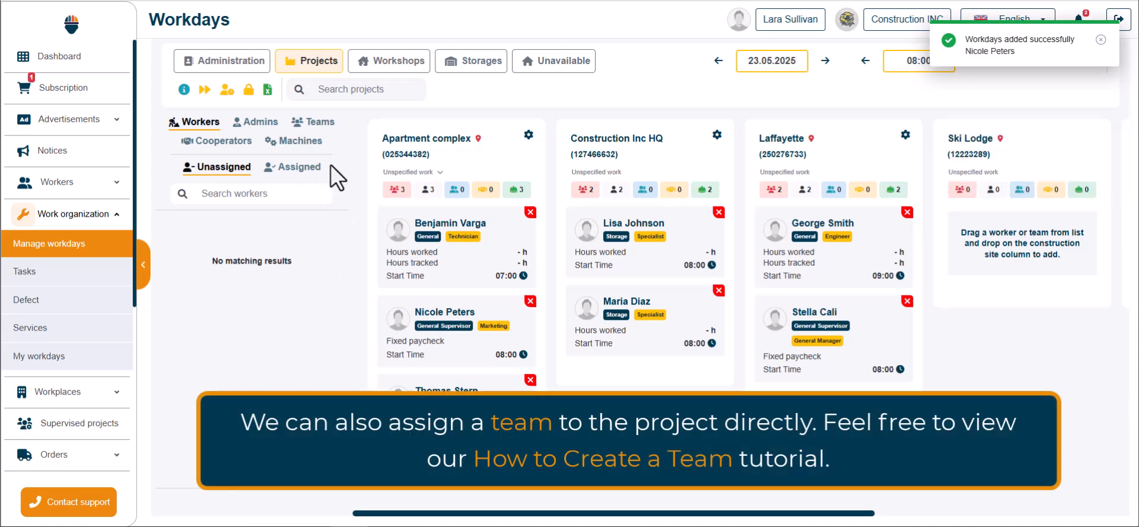
Assign the unassigned Team 1 to the Ski Lodge project
{"action": "left_click", "coordinate": [319, 123]}
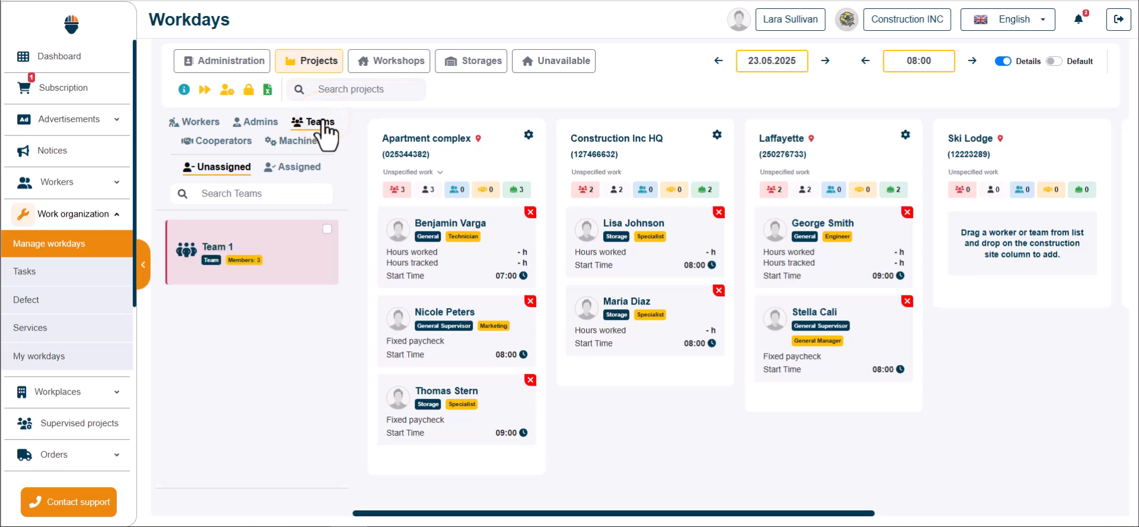
{"action": "left_click_drag", "start_coordinate": [213, 246], "coordinate": [981, 245]}
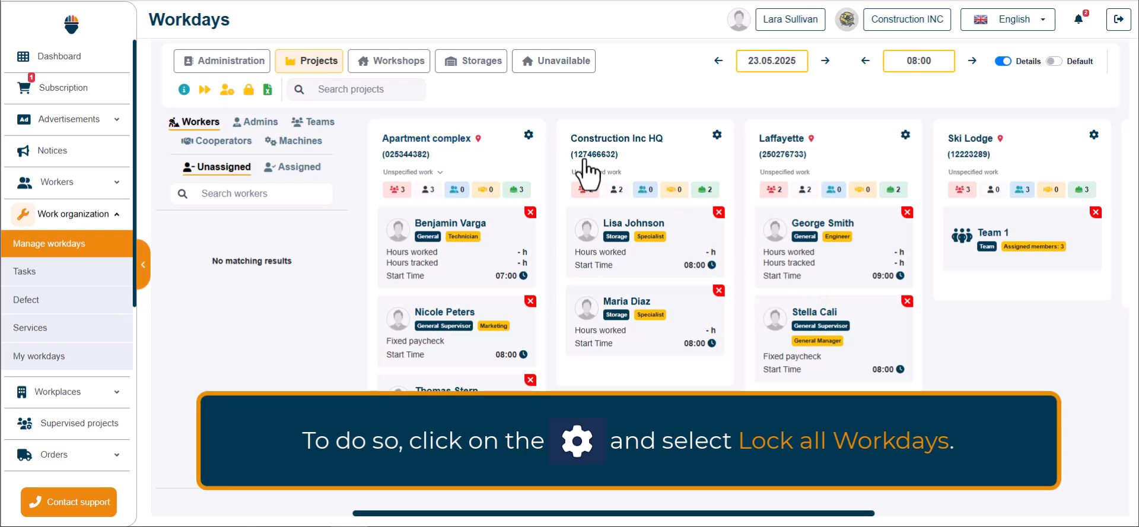
Lock all workdays of the Apartment complex project and unlock them again
{"action": "left_click", "coordinate": [529, 136]}
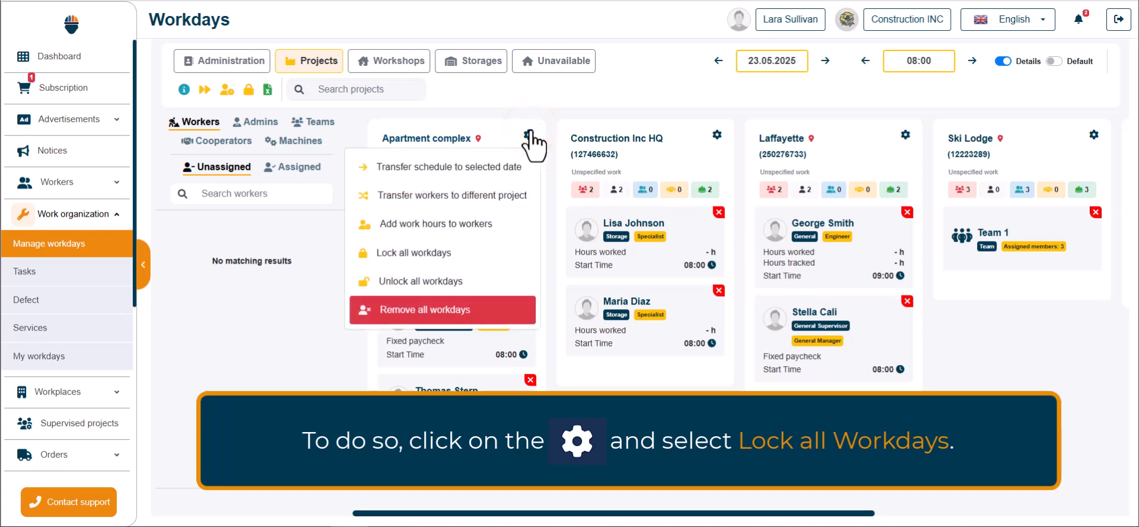
{"action": "left_click", "coordinate": [425, 252]}
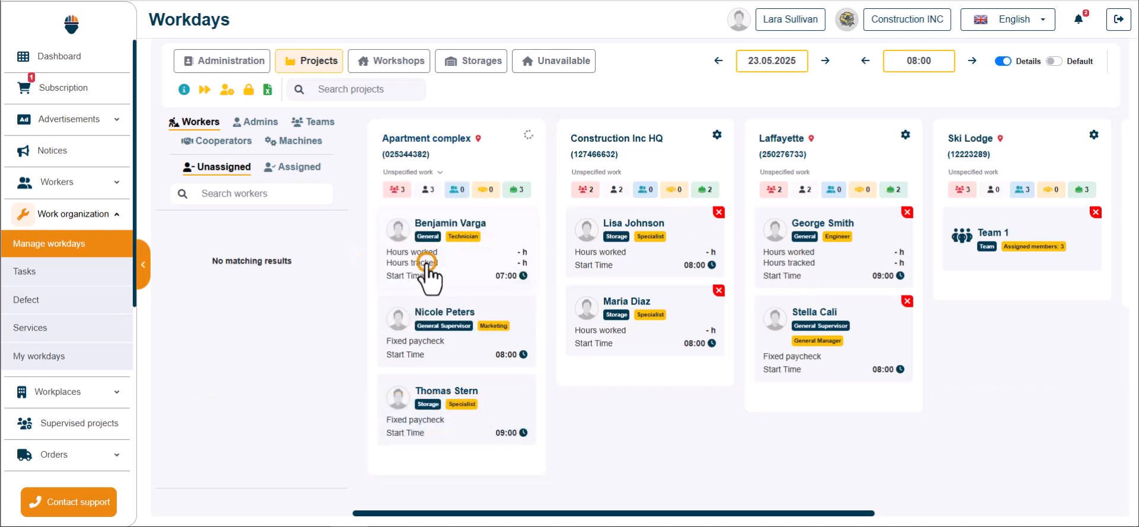
{"action": "mouse_move", "coordinate": [383, 302]}
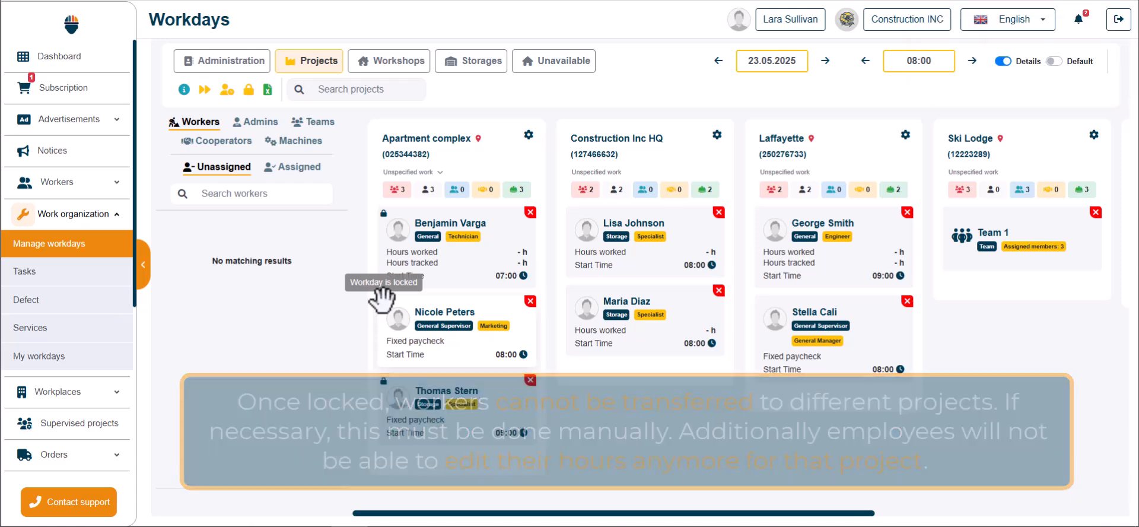
{"action": "left_click", "coordinate": [528, 135]}
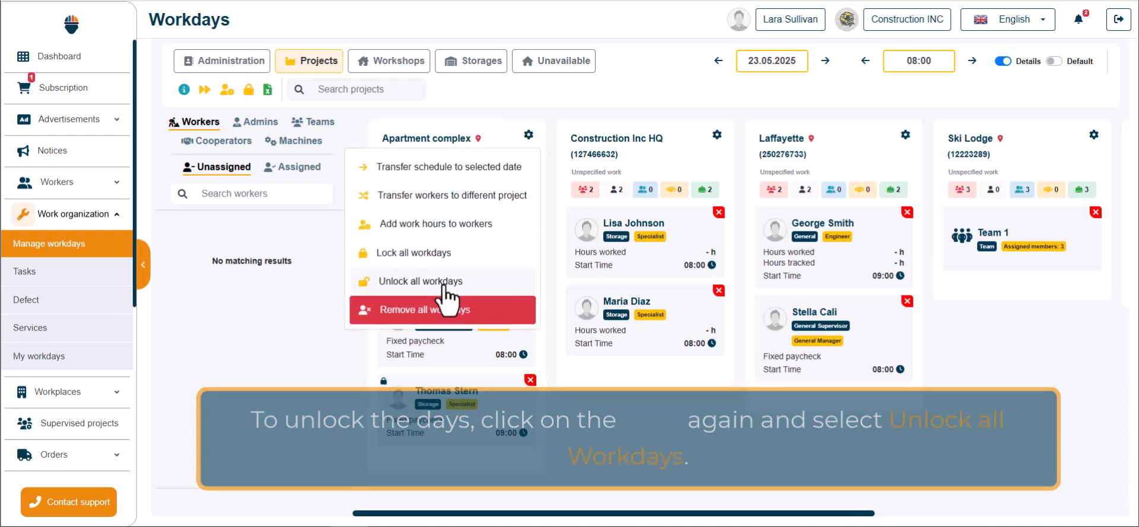
{"action": "left_click", "coordinate": [443, 284]}
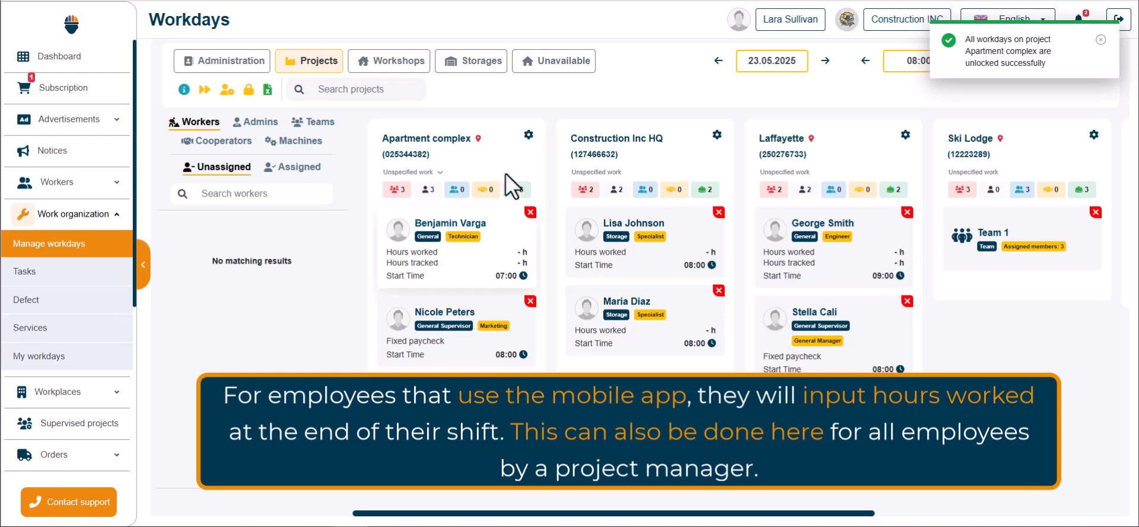
Add 06:00 work hours to all workers without set hours on the Apartment complex project
{"action": "left_click", "coordinate": [527, 135]}
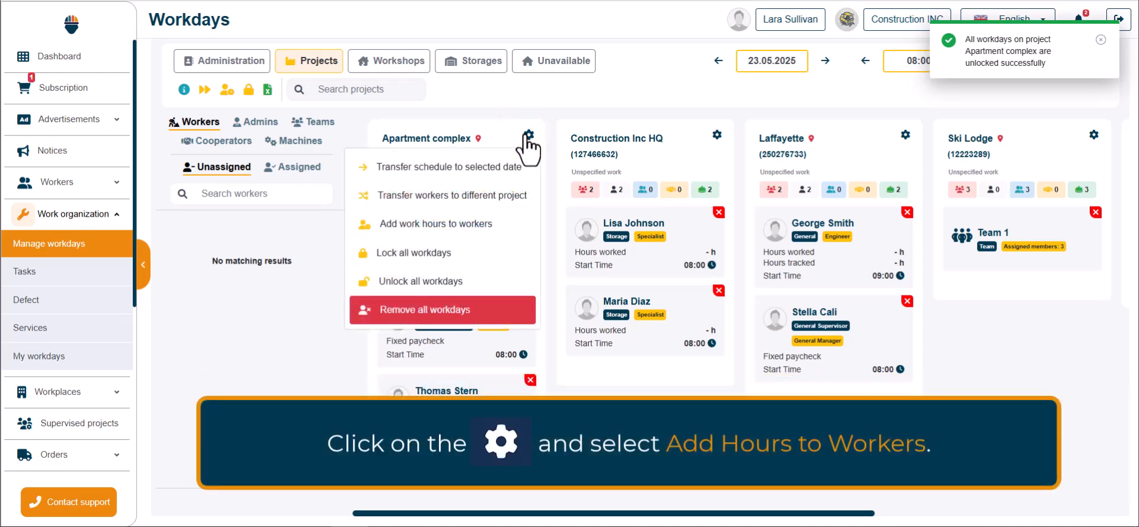
{"action": "left_click", "coordinate": [401, 233]}
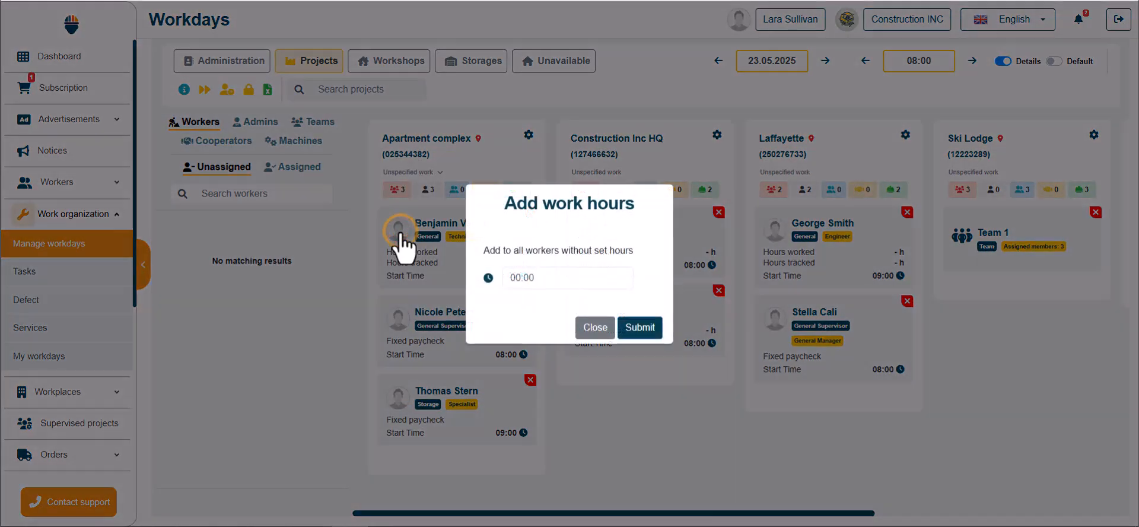
{"action": "left_click", "coordinate": [552, 277]}
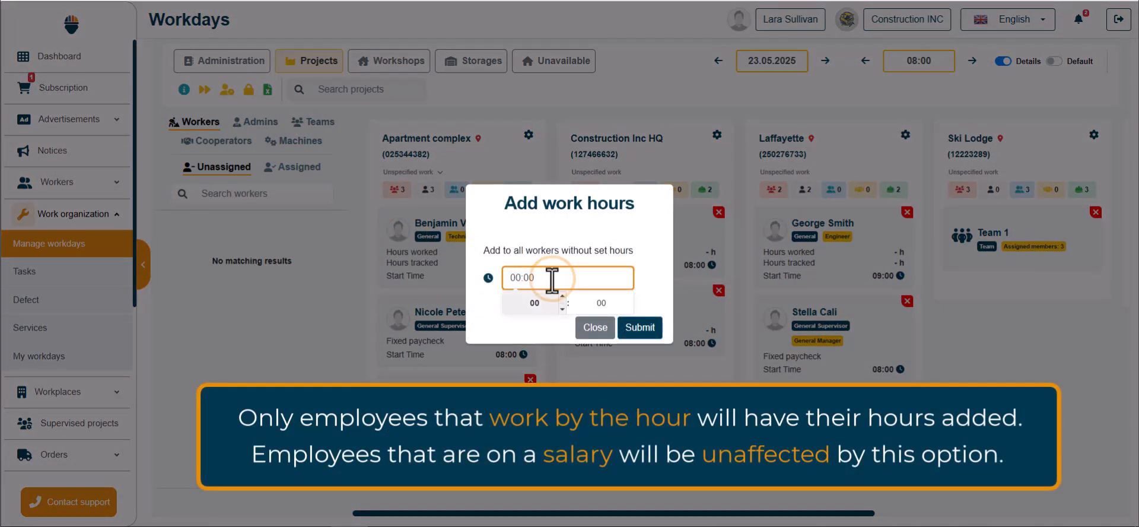
{"action": "left_click", "coordinate": [562, 296]}
{"action": "left_click", "coordinate": [561, 296]}
{"action": "left_click", "coordinate": [562, 295]}
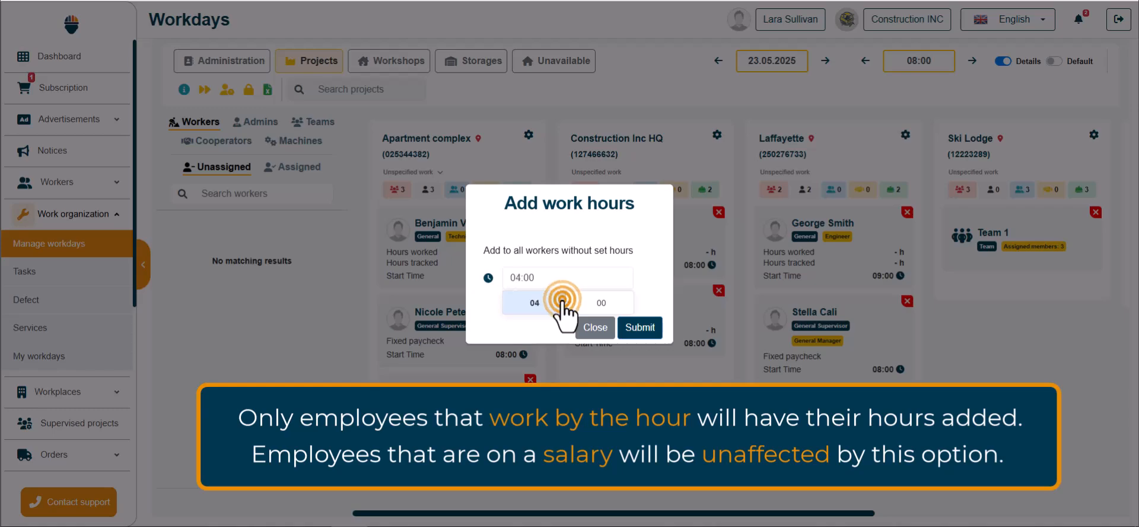
{"action": "left_click", "coordinate": [562, 296]}
{"action": "left_click", "coordinate": [562, 296]}
{"action": "left_click", "coordinate": [639, 326]}
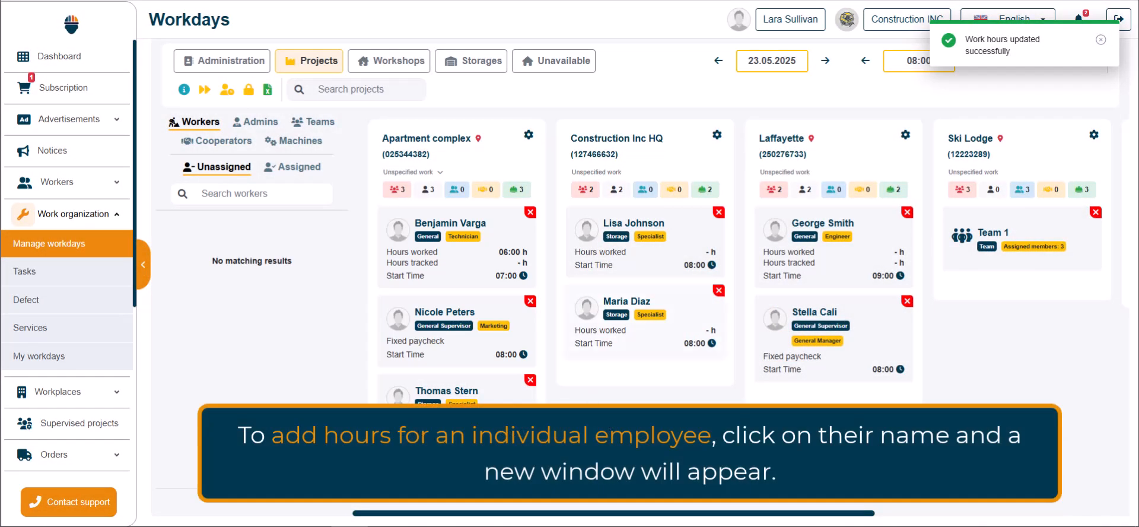
View the workday details of the general supervisor assigned to Apartment complex, and leave the window
{"action": "left_click", "coordinate": [454, 314]}
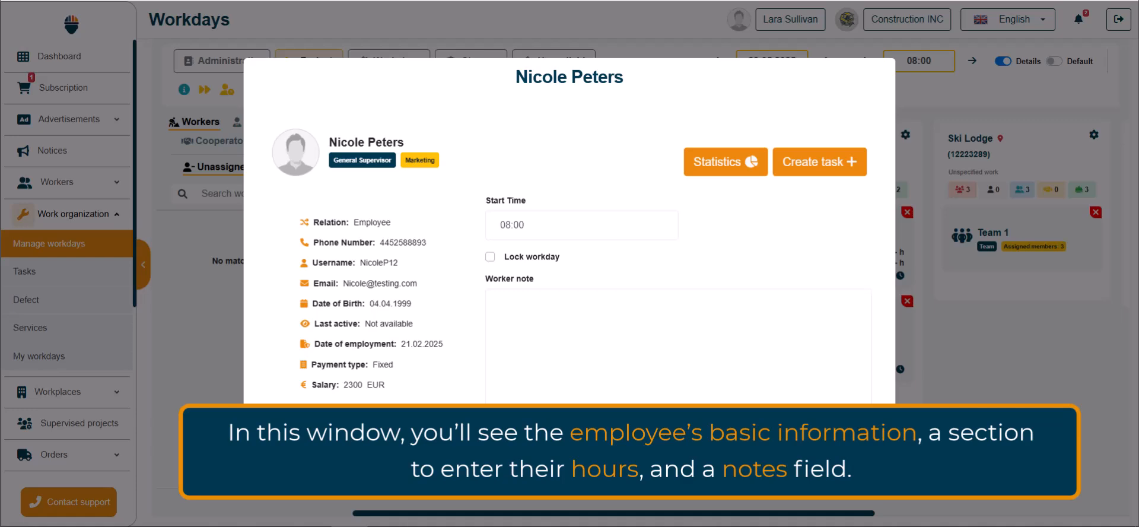
{"action": "left_click", "coordinate": [856, 456]}
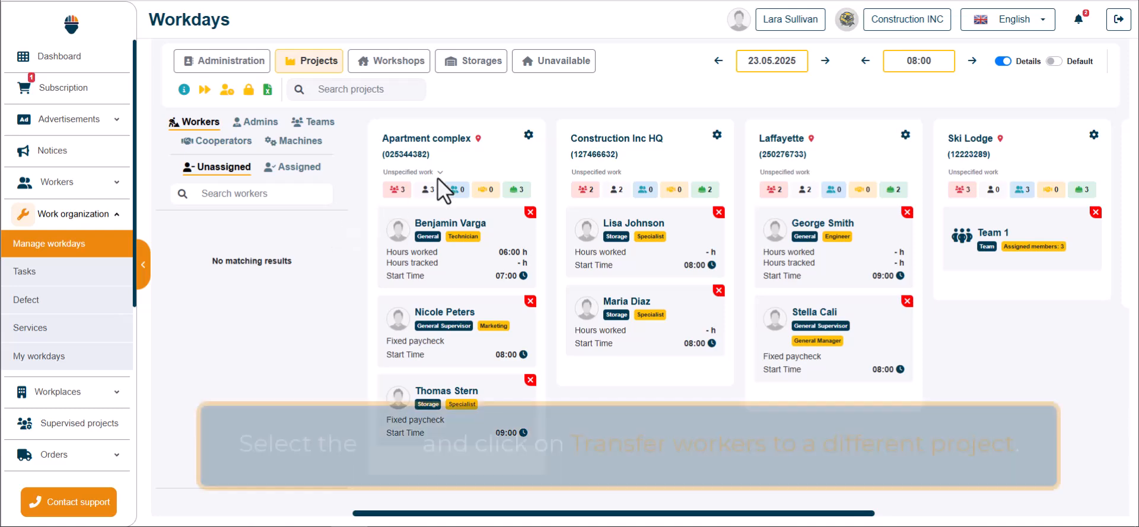
Transfer all workers from Apartment complex to the Laffayette project and check its worker list
{"action": "left_click", "coordinate": [526, 137]}
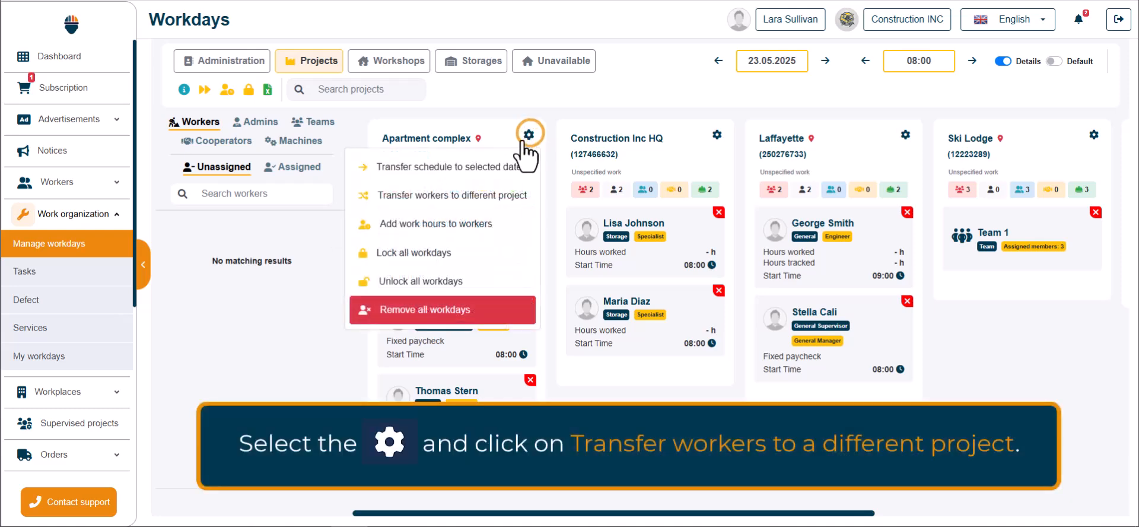
{"action": "left_click", "coordinate": [440, 203]}
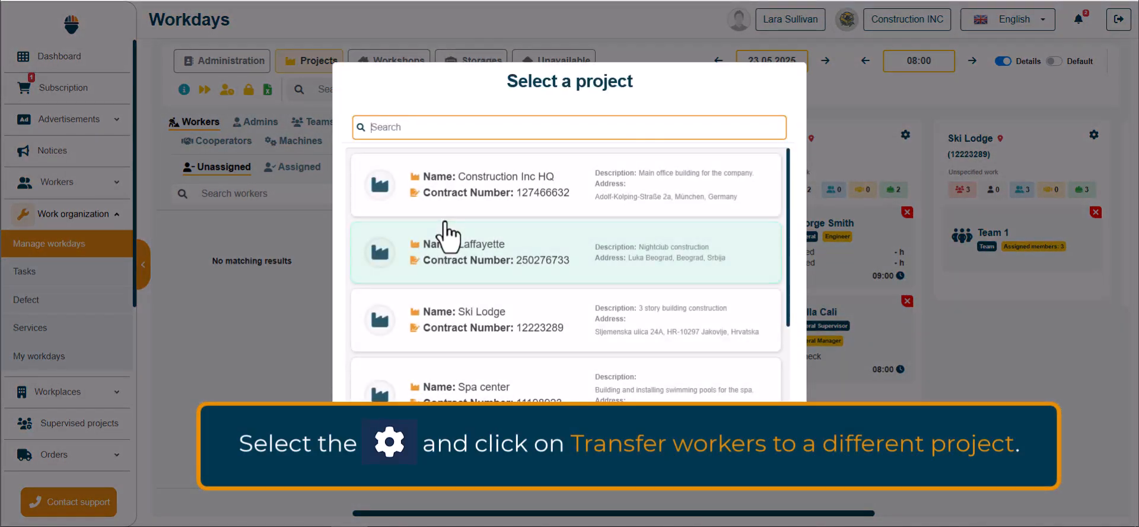
{"action": "left_click", "coordinate": [455, 243]}
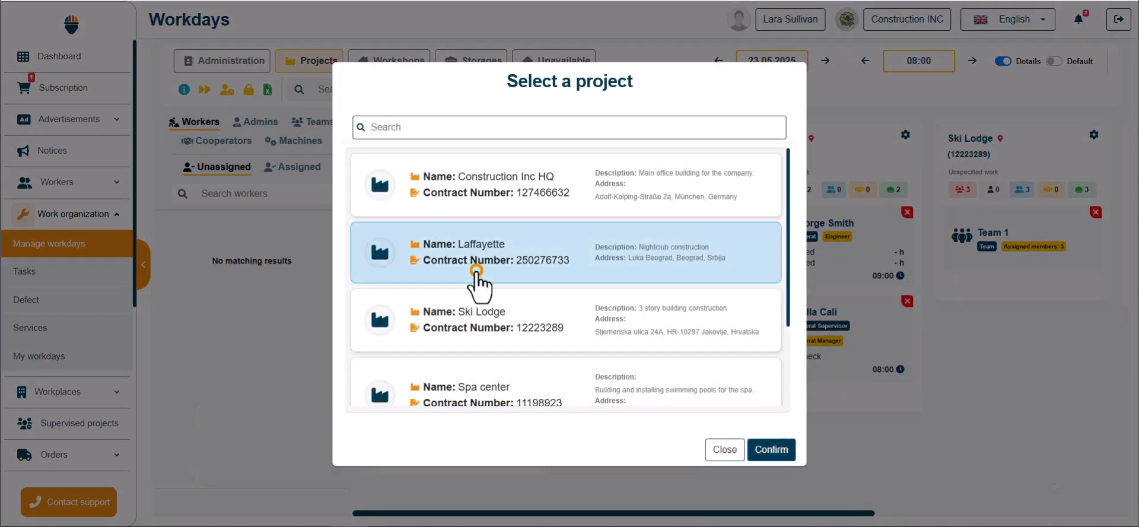
{"action": "left_click", "coordinate": [771, 461]}
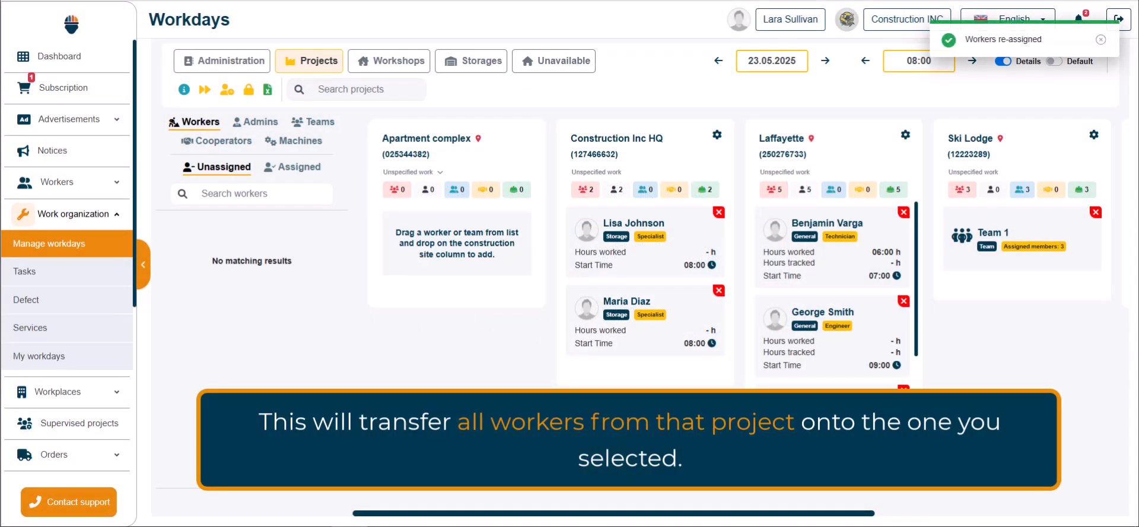
{"action": "scroll", "coordinate": [800, 383], "scroll_direction": "down", "scroll_amount": 3}
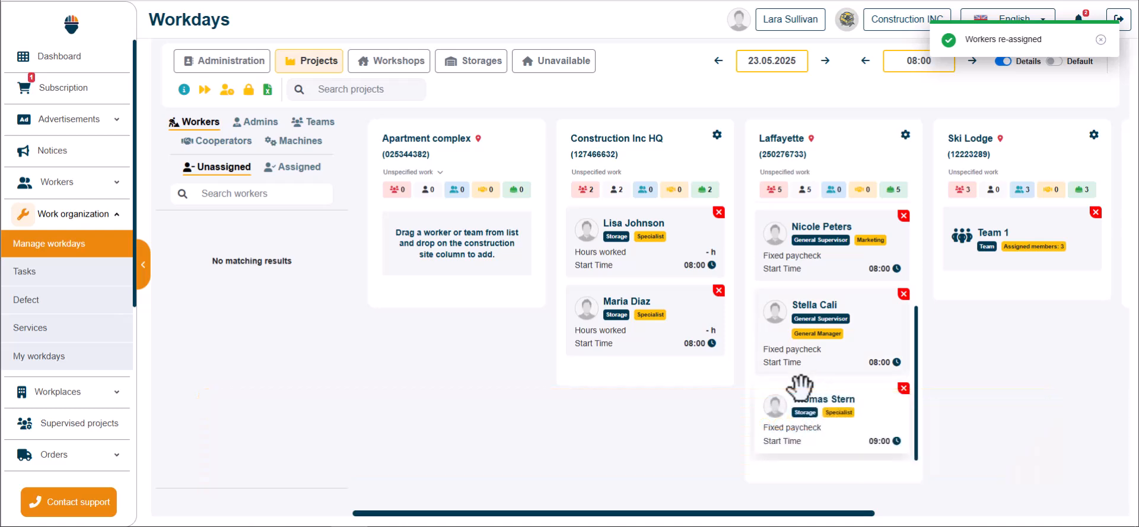
Transfer the Laffayette schedule to 3, 4 and 5 June 2025
{"action": "left_click", "coordinate": [905, 135]}
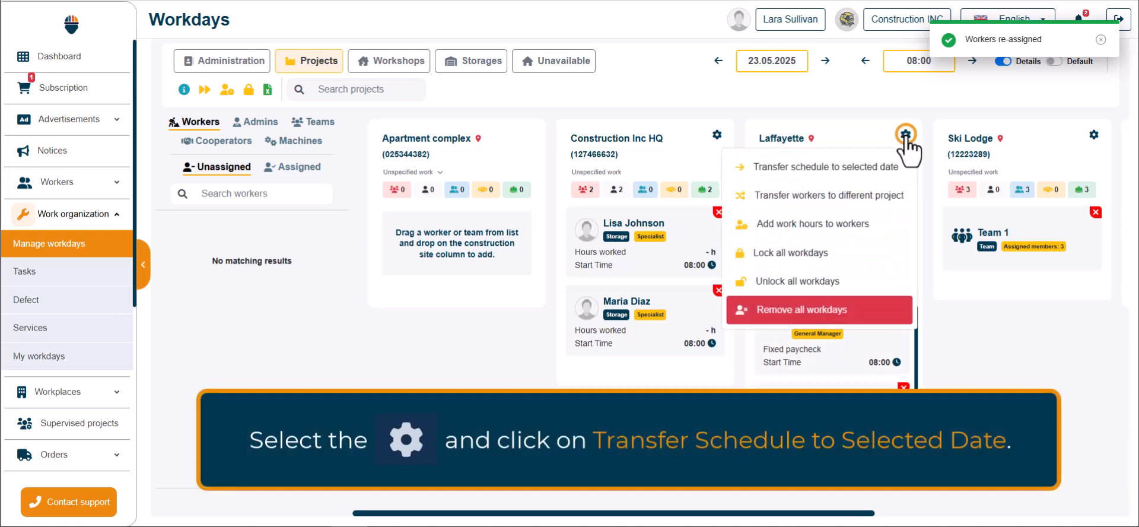
{"action": "left_click", "coordinate": [858, 172]}
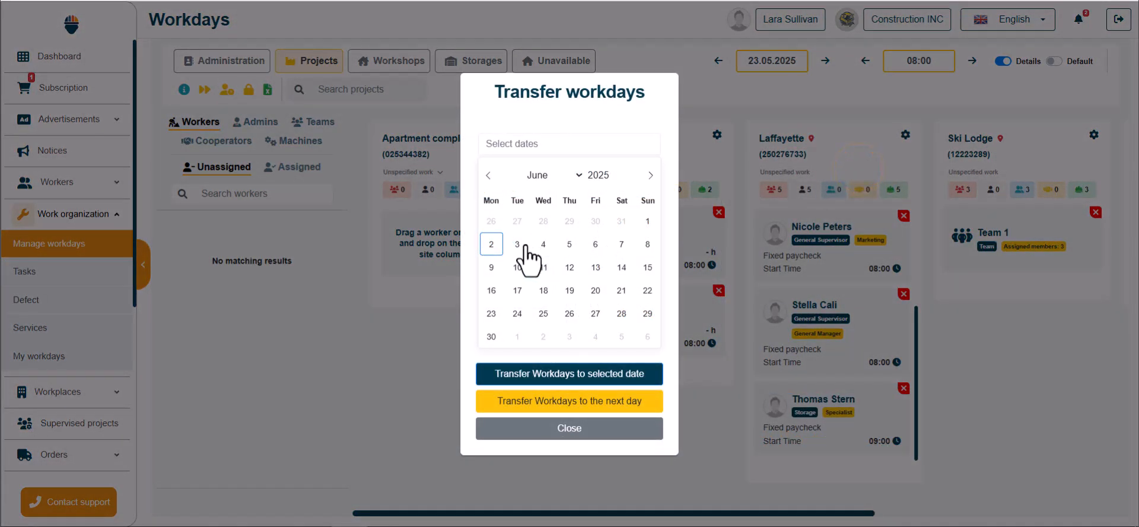
{"action": "left_click", "coordinate": [519, 245]}
{"action": "left_click", "coordinate": [544, 245]}
{"action": "left_click", "coordinate": [568, 245]}
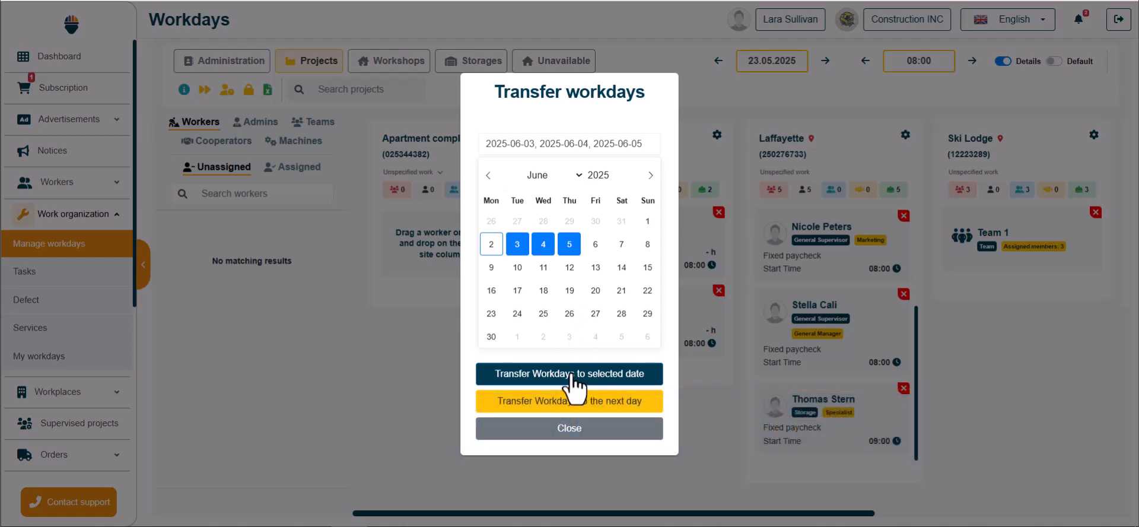
{"action": "left_click", "coordinate": [573, 373]}
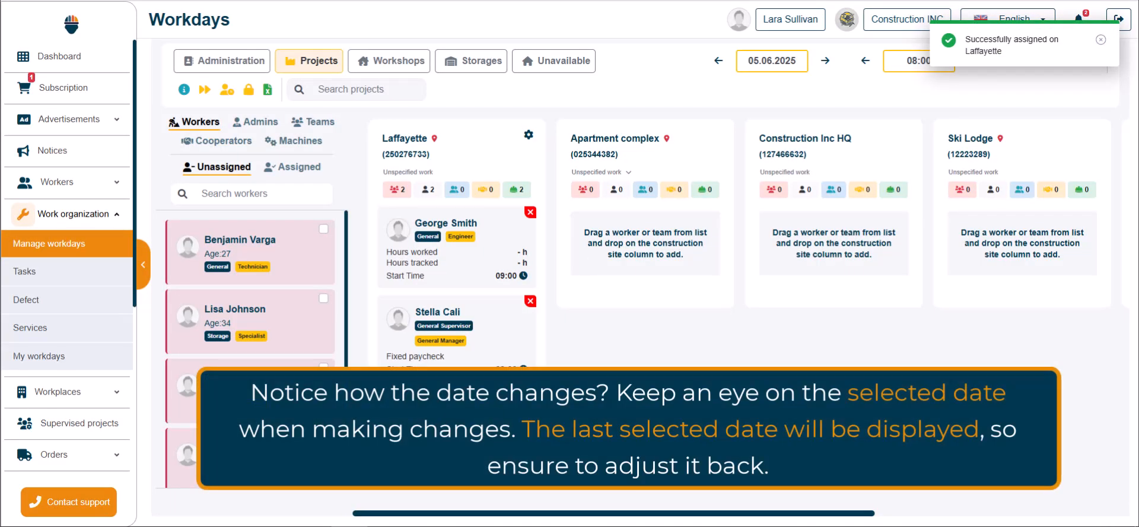
Set the displayed schedule date back to 23.05.2025
{"action": "left_click", "coordinate": [772, 62]}
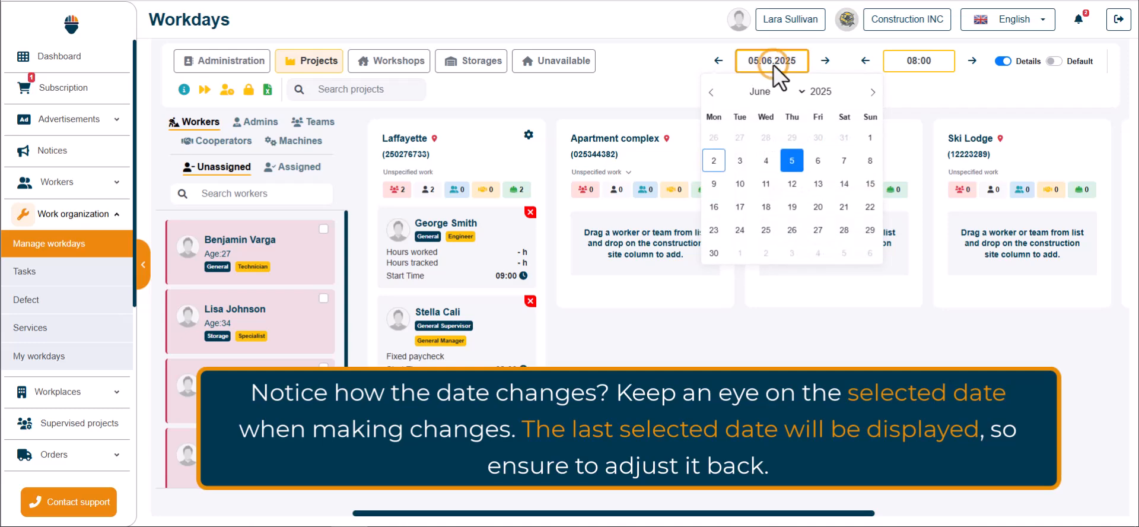
{"action": "left_click", "coordinate": [711, 92]}
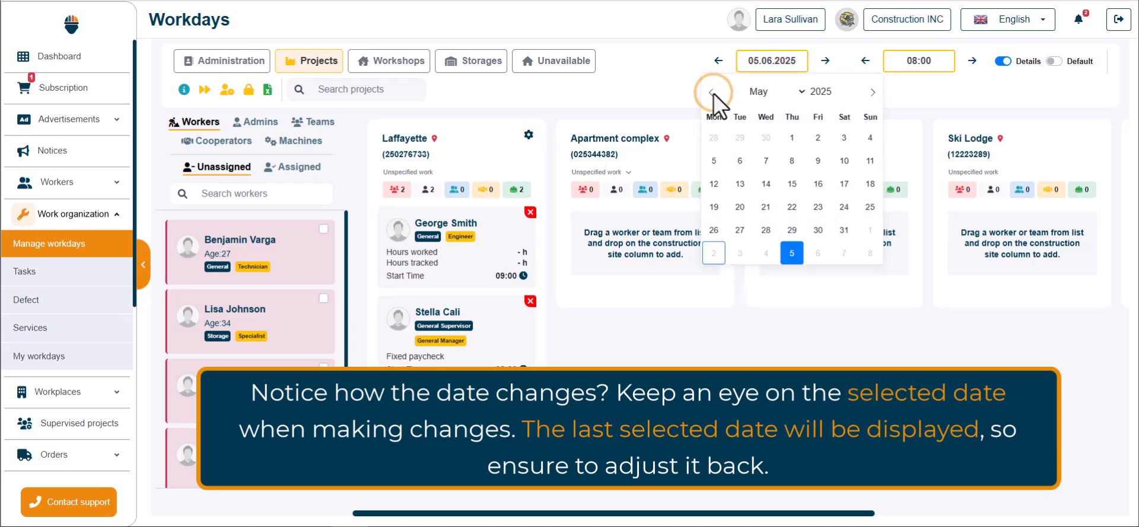
{"action": "left_click", "coordinate": [815, 208]}
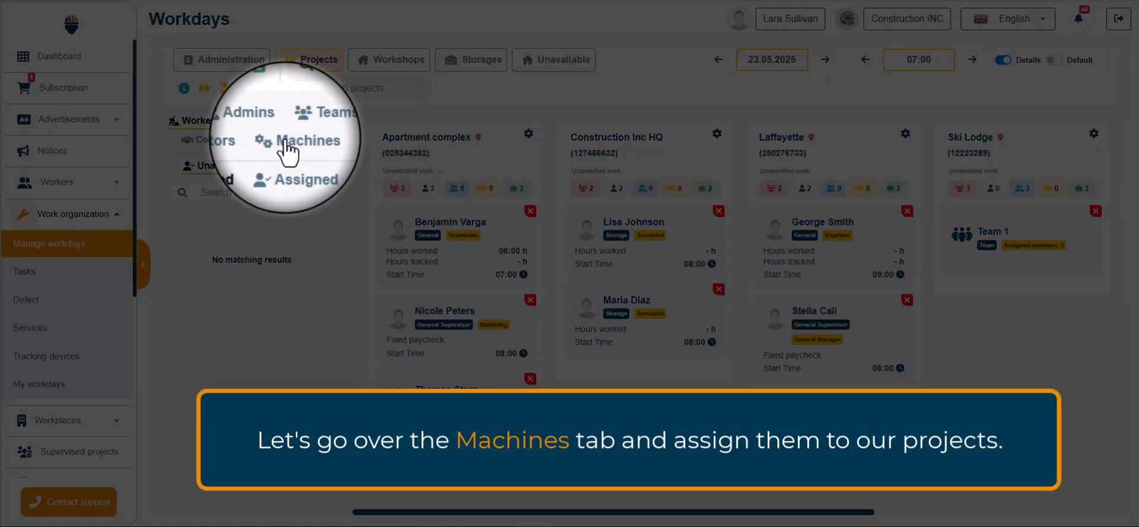
Assign the Bulldozer and Crane machines to Apartment complex and the Excavator to Construction Inc HQ
{"action": "left_click", "coordinate": [287, 149]}
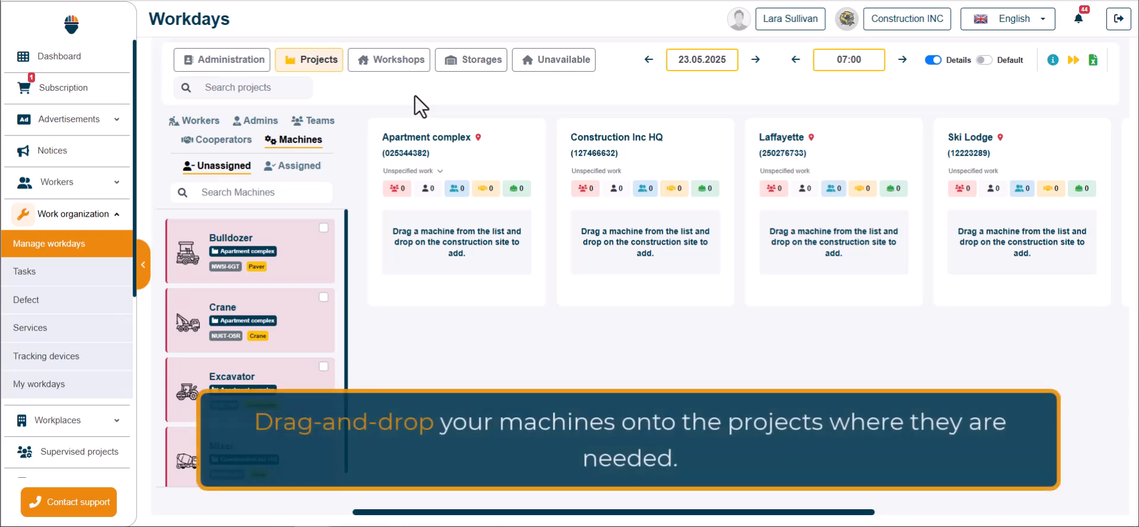
{"action": "left_click_drag", "start_coordinate": [244, 254], "coordinate": [442, 247]}
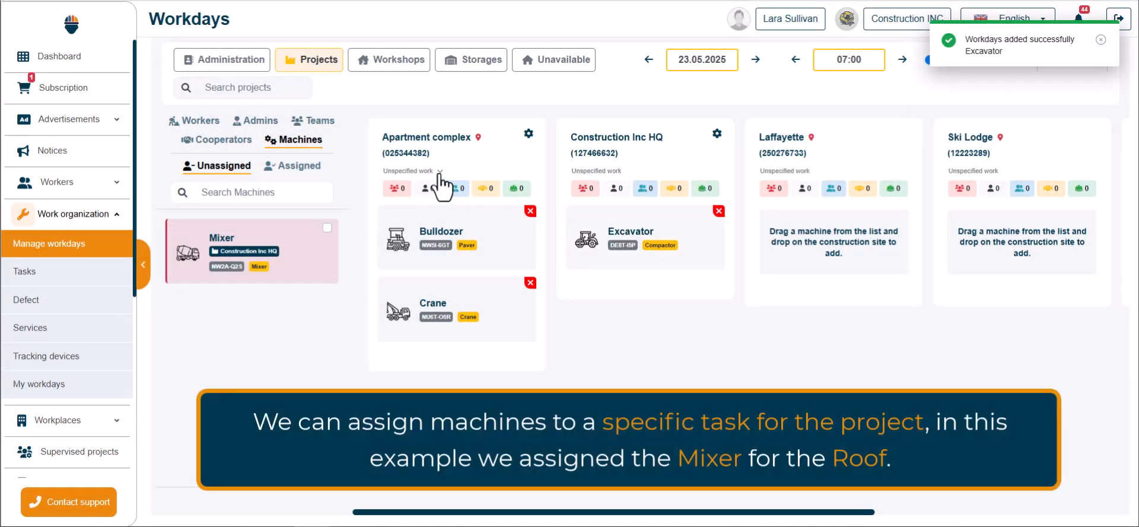
Assign the Mixer to the Roof work of Apartment complex, and switch that project back to Unspecified work
{"action": "left_click", "coordinate": [440, 171]}
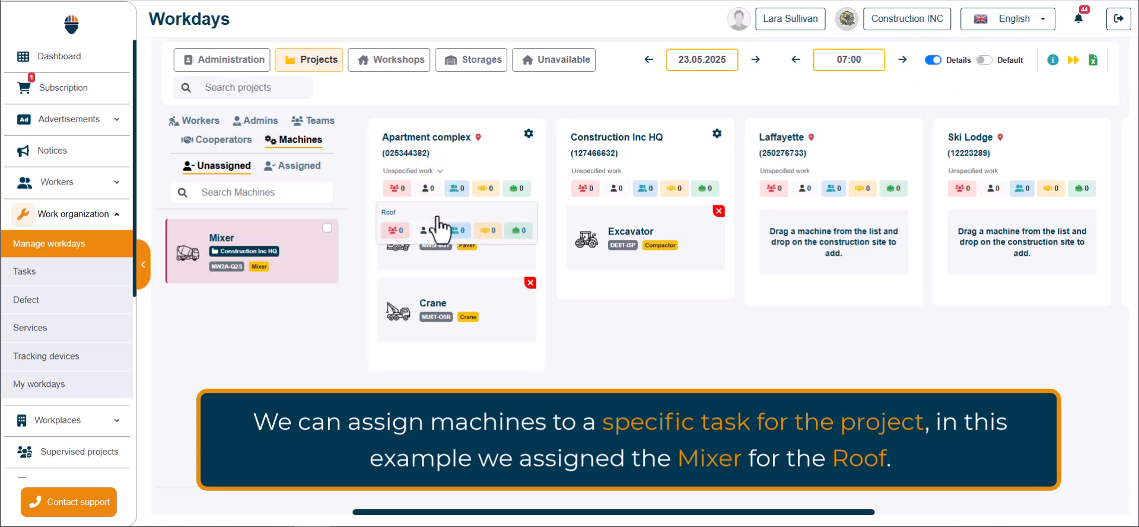
{"action": "left_click", "coordinate": [437, 219]}
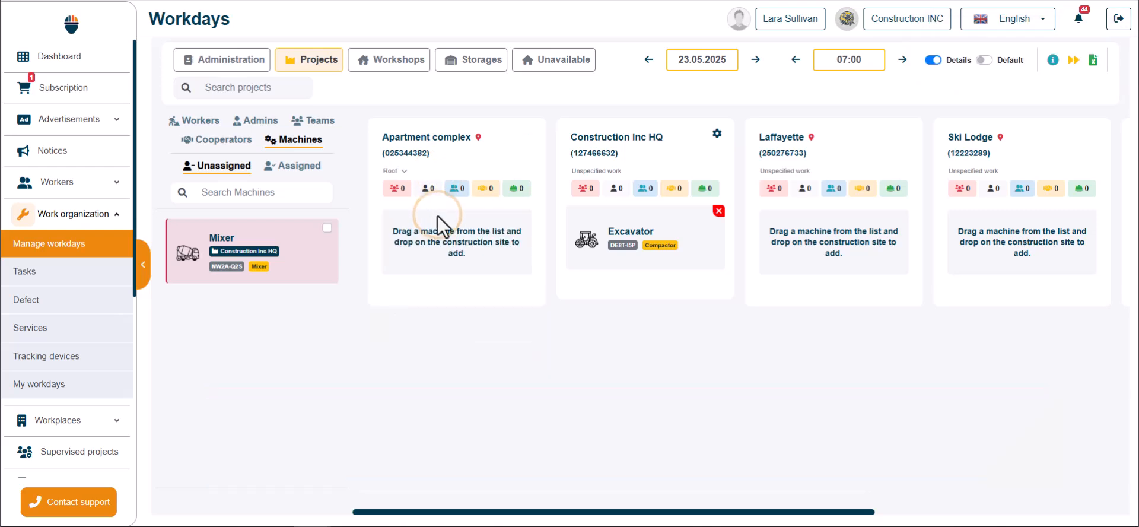
{"action": "left_click_drag", "start_coordinate": [242, 255], "coordinate": [444, 249]}
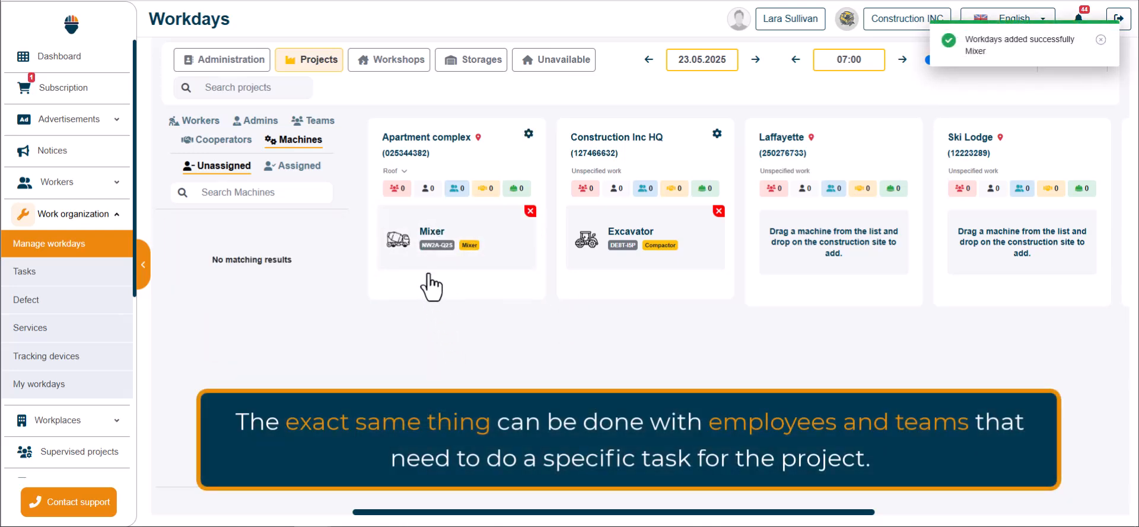
{"action": "left_click", "coordinate": [399, 171]}
{"action": "left_click", "coordinate": [404, 217]}
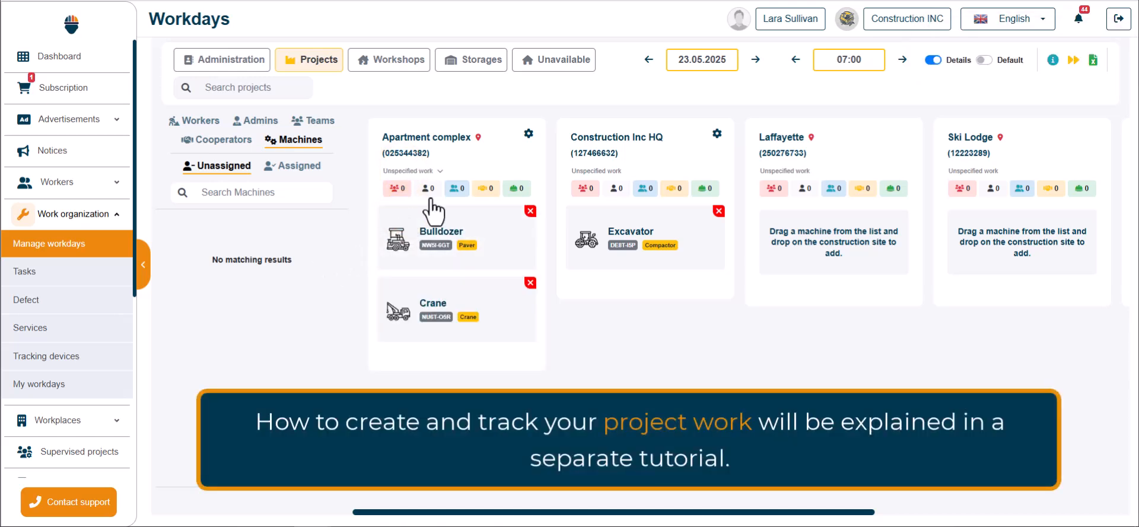
View the machine workday options of Apartment complex and return to the workers' schedule
{"action": "left_click", "coordinate": [528, 134]}
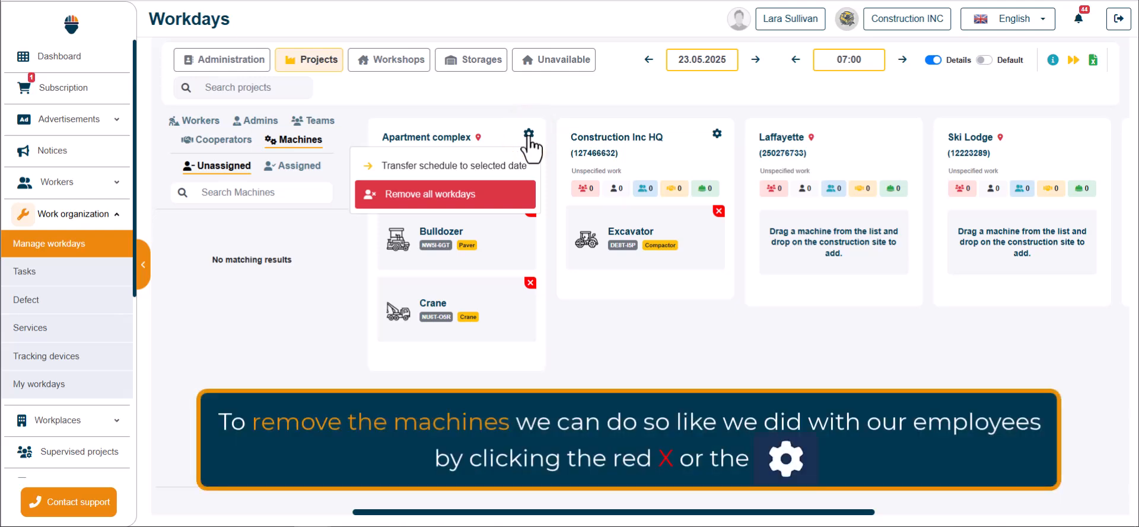
{"action": "left_click", "coordinate": [528, 135]}
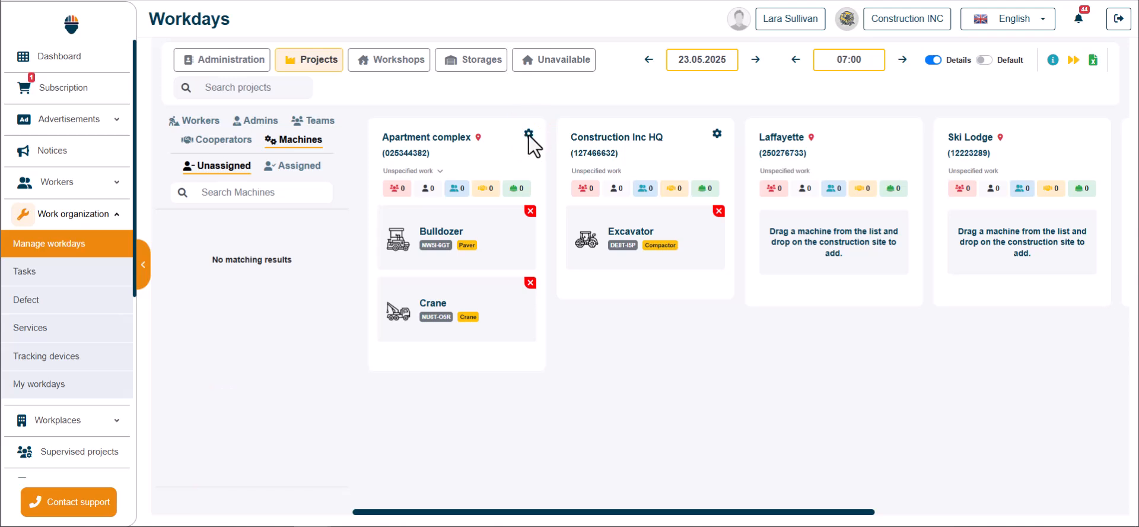
{"action": "left_click", "coordinate": [200, 119]}
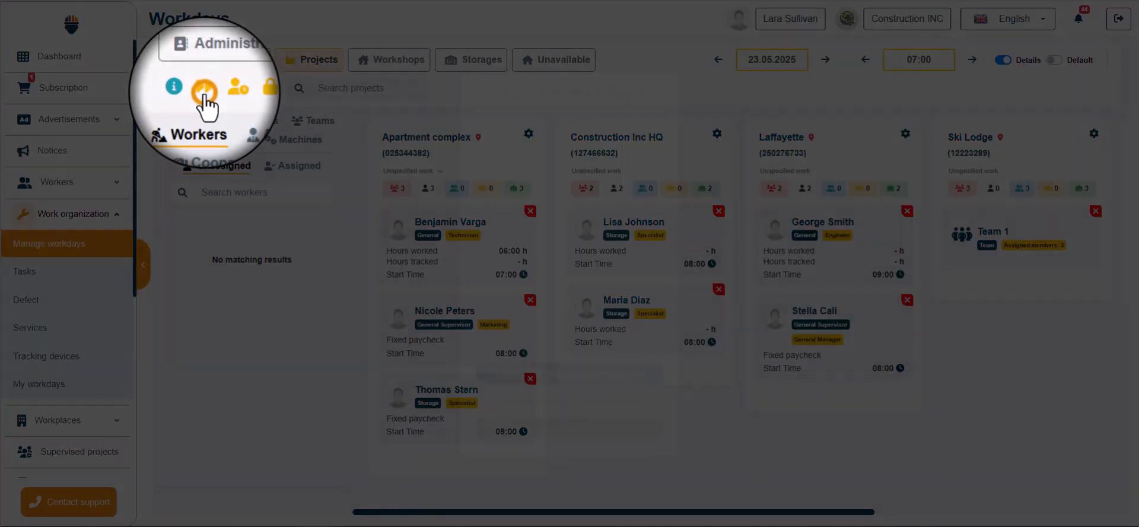
View the options for transferring all scheduled workdays to another date, and close them without transferring anything
{"action": "left_click", "coordinate": [204, 89]}
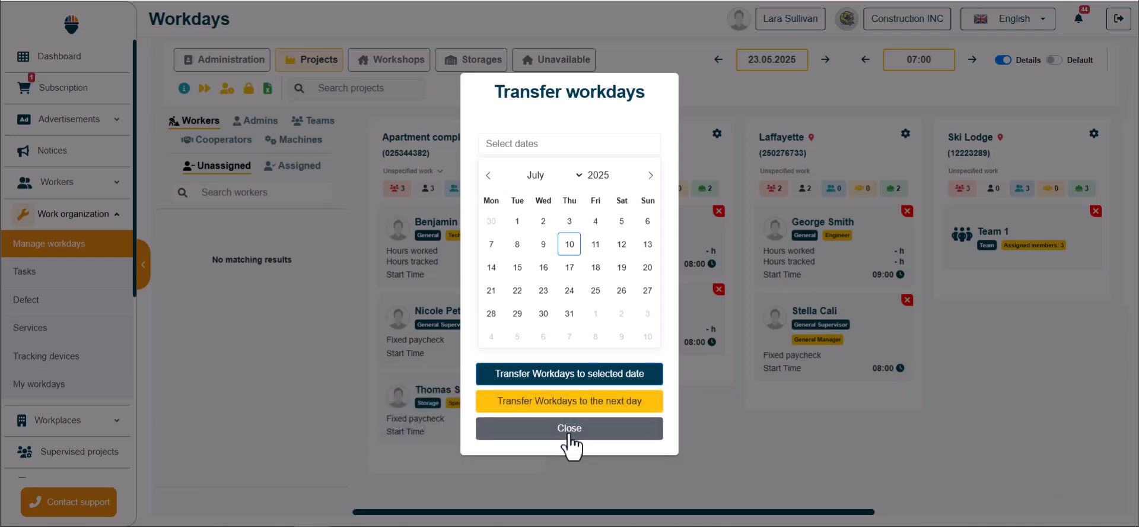
{"action": "left_click", "coordinate": [569, 439]}
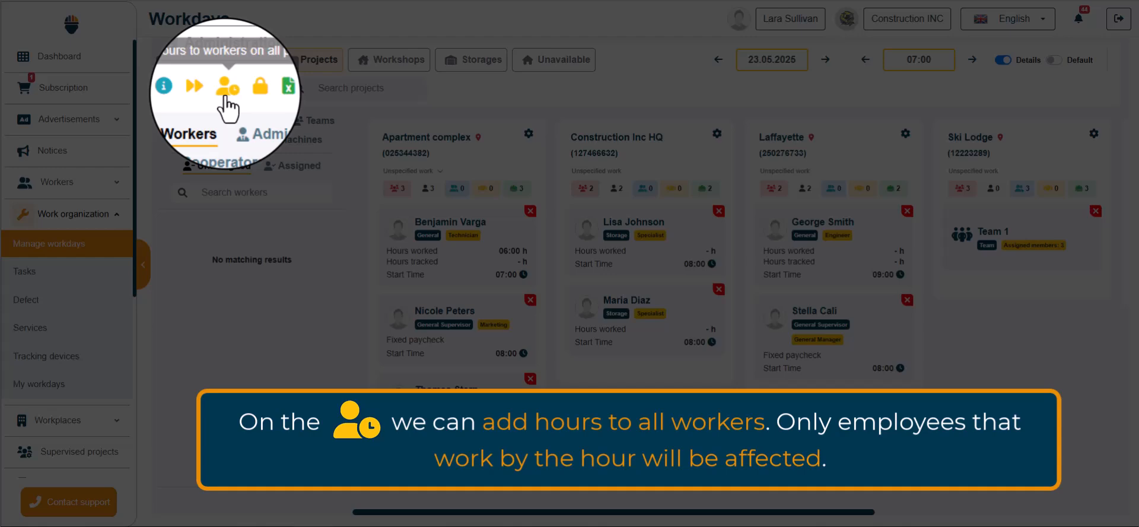
Add 05:00 work hours in bulk to all workers on the schedule who have no hours set
{"action": "left_click", "coordinate": [226, 95]}
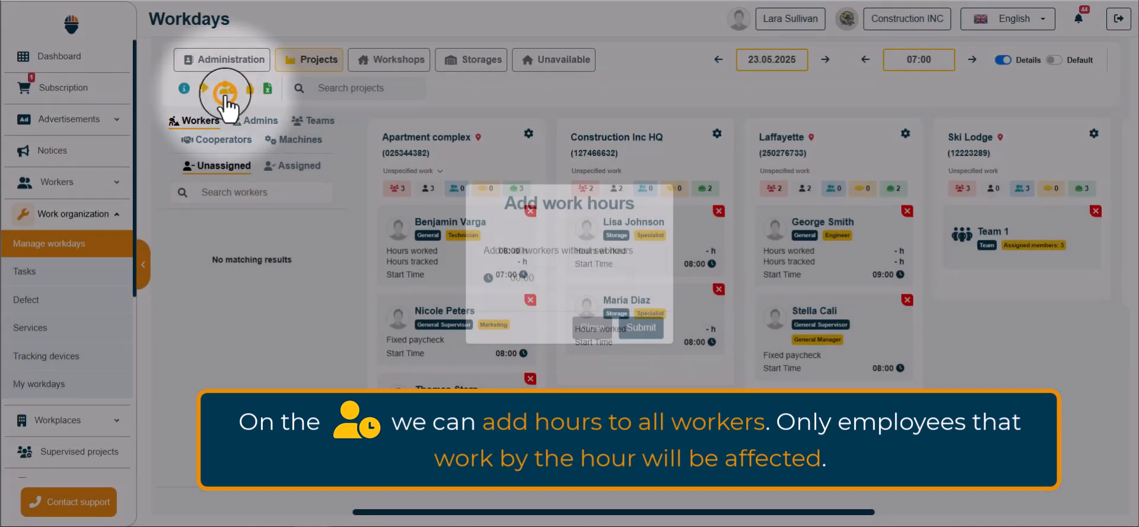
{"action": "left_click", "coordinate": [551, 278]}
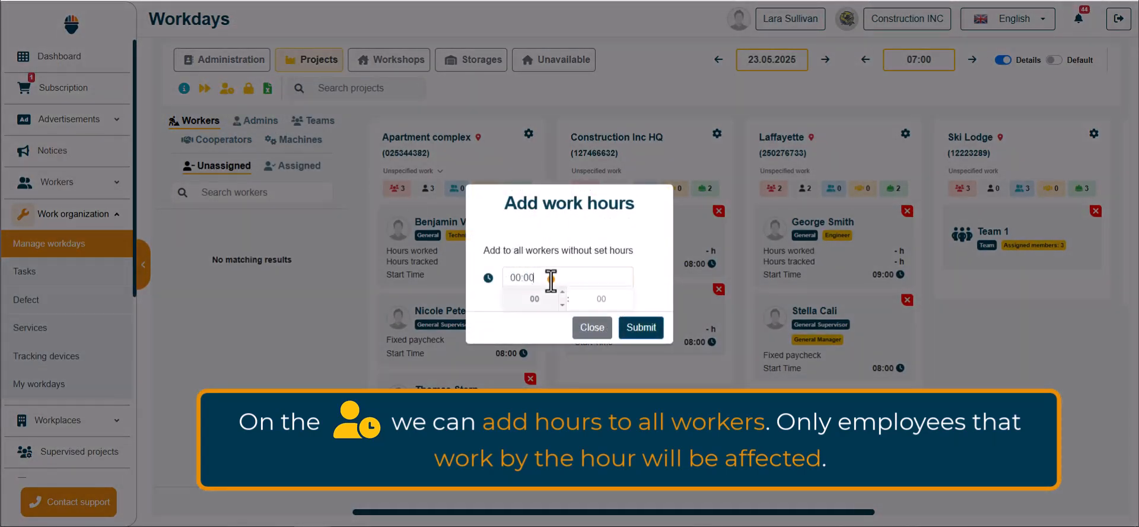
{"action": "left_click", "coordinate": [562, 296]}
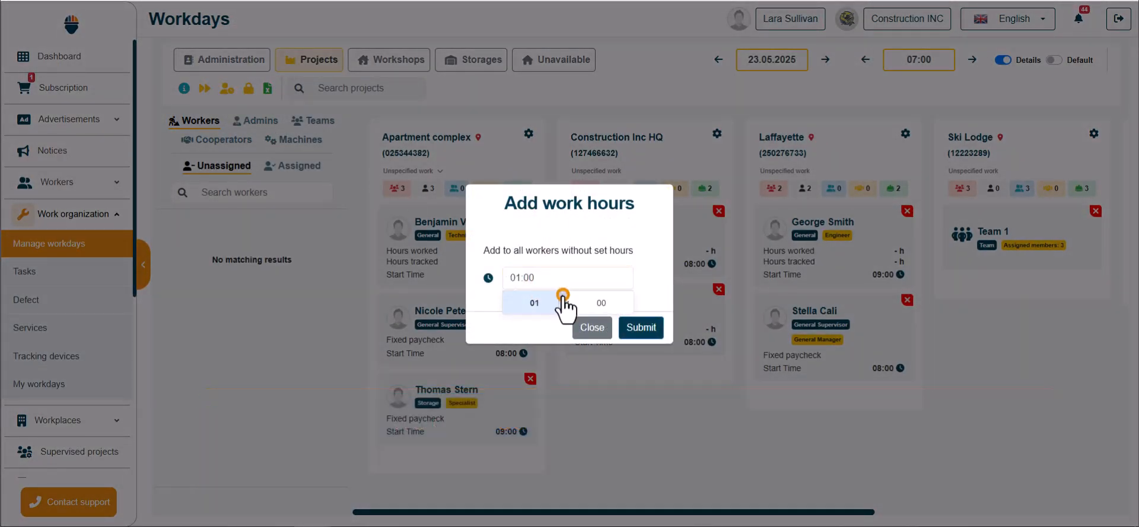
{"action": "left_click", "coordinate": [562, 296]}
{"action": "left_click", "coordinate": [563, 296]}
{"action": "left_click", "coordinate": [563, 296]}
{"action": "left_click", "coordinate": [562, 296]}
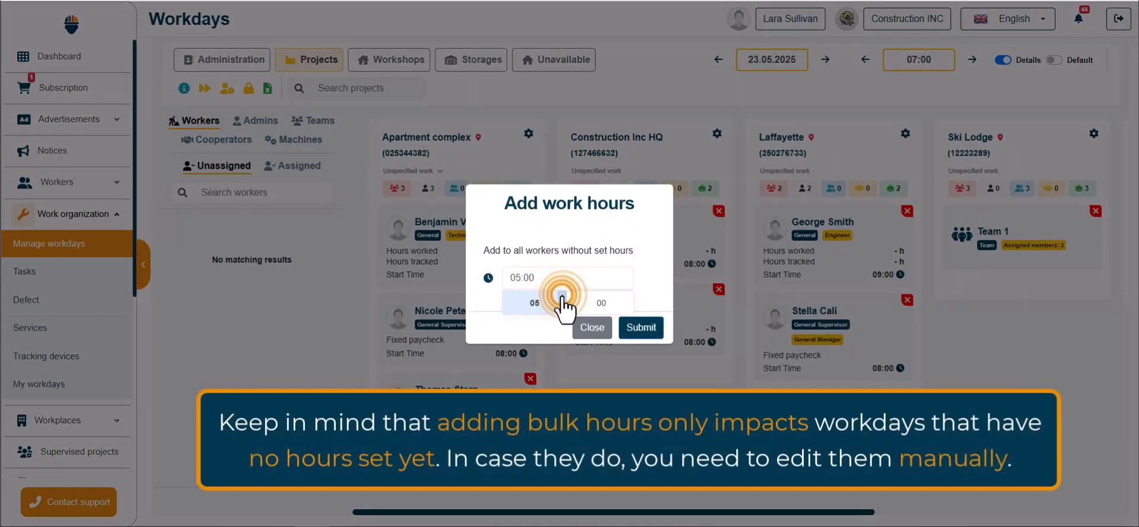
{"action": "left_click", "coordinate": [641, 326]}
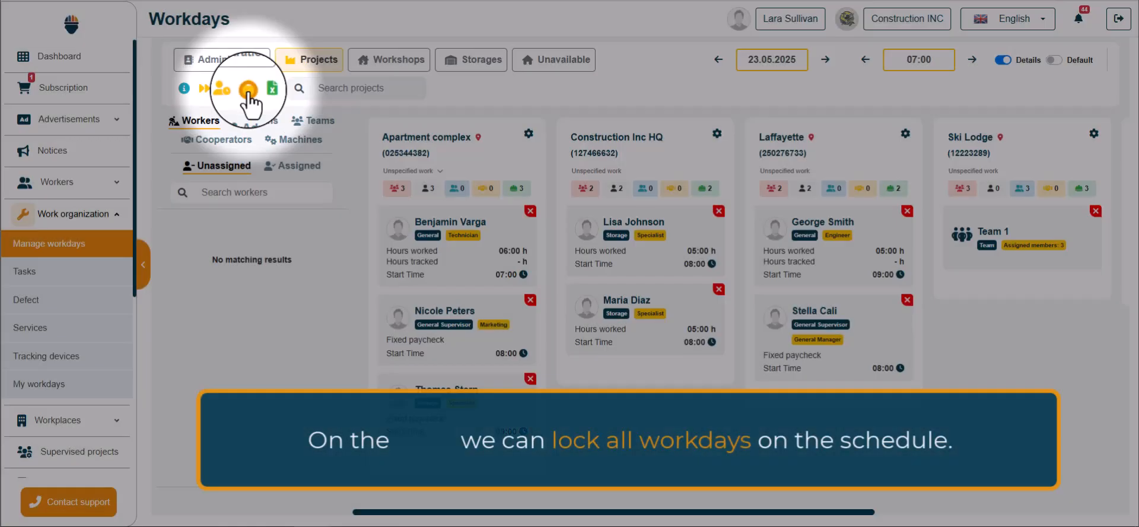
Lock all workdays on 23.05.2025 and export the schedule to Excel with all locations and machines included
{"action": "left_click", "coordinate": [248, 89]}
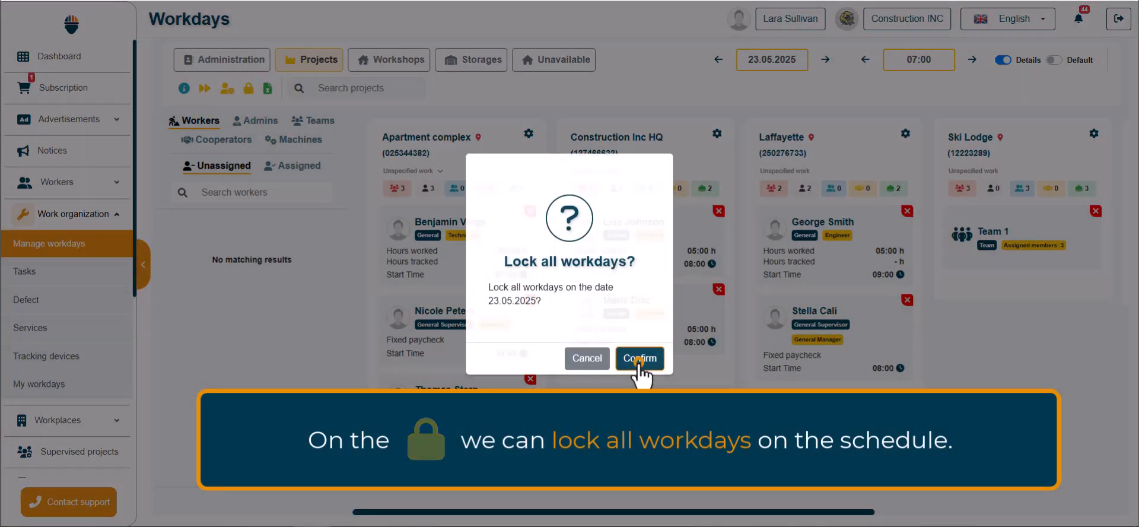
{"action": "left_click", "coordinate": [638, 360]}
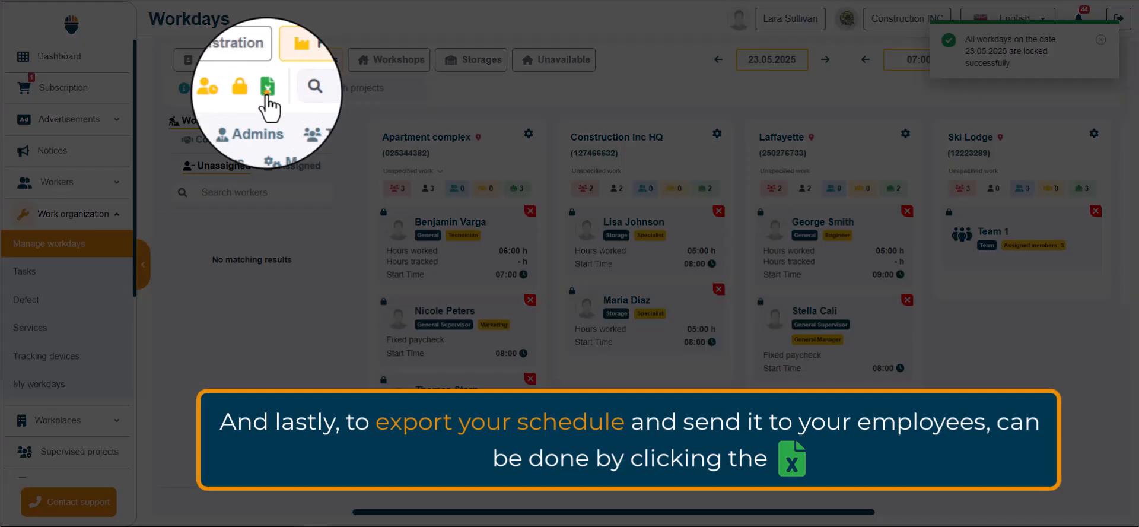
{"action": "left_click", "coordinate": [267, 95]}
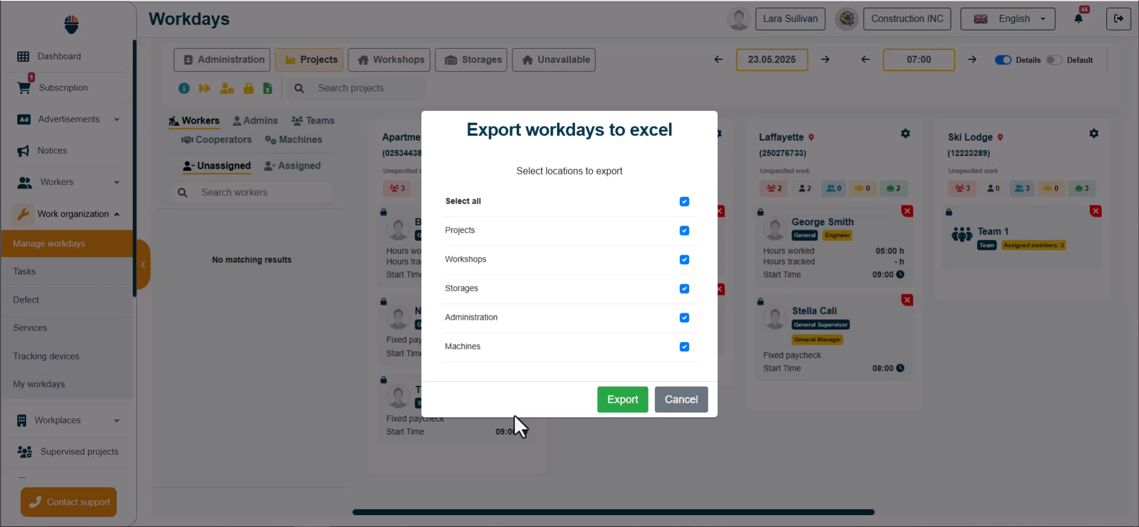
{"action": "left_click", "coordinate": [622, 400]}
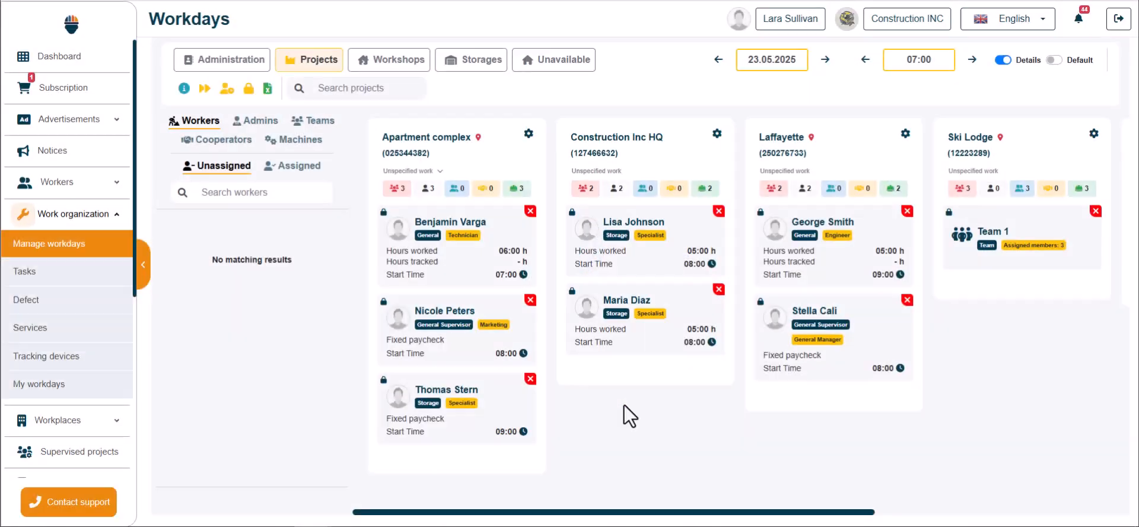